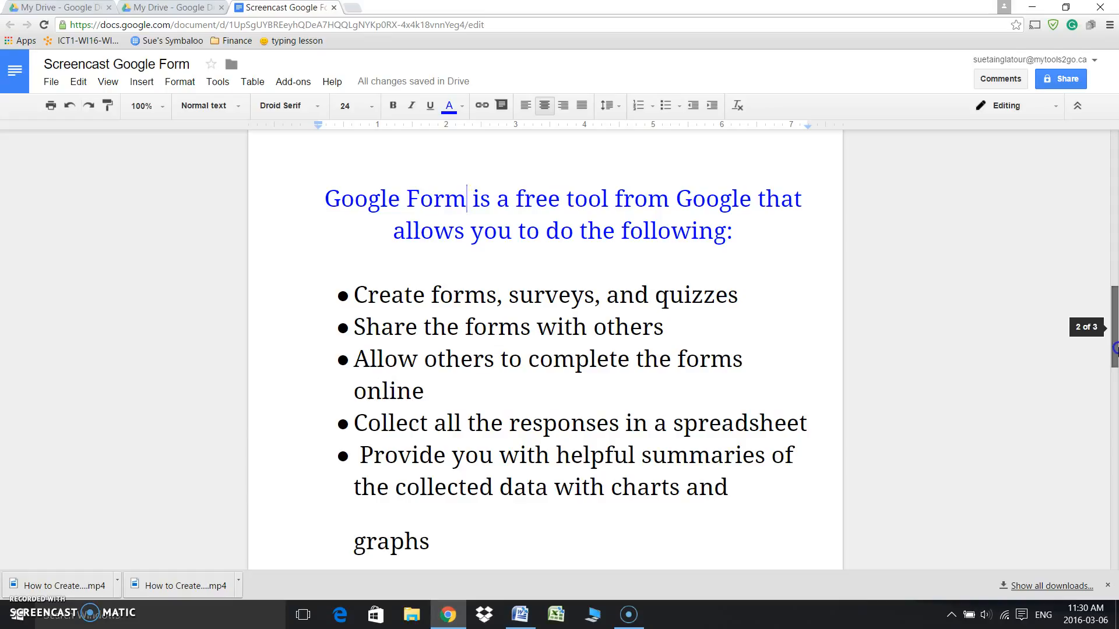
- Read on to the list of required tools and switch to the 2016 EQAO google form Linear Relations document in Word
left_click(1116, 348)
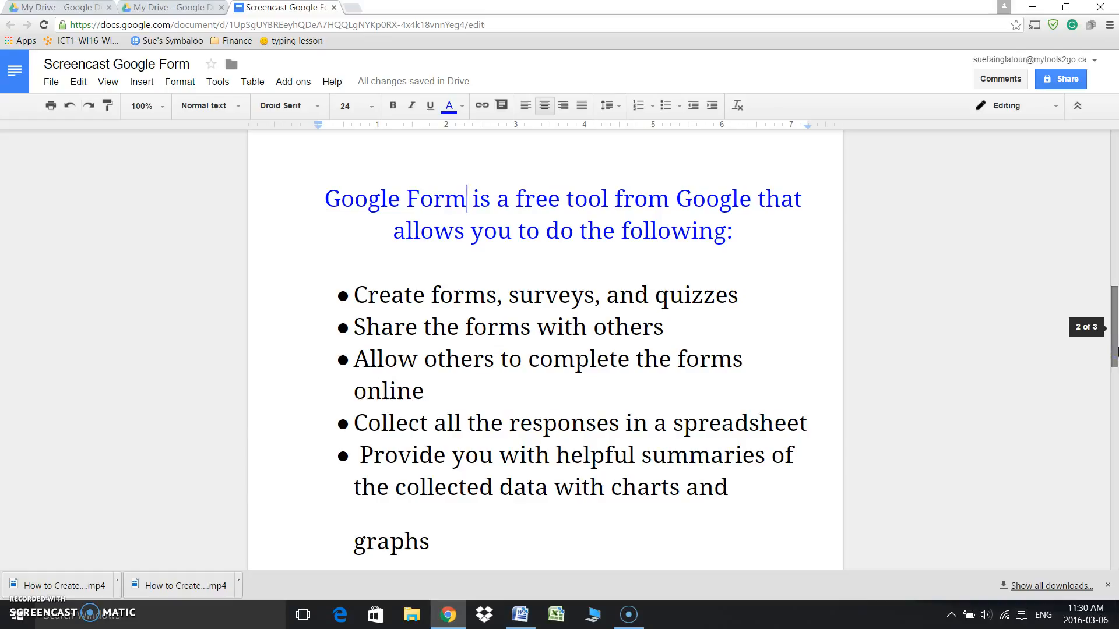
left_click_drag(1116, 350, 1115, 479)
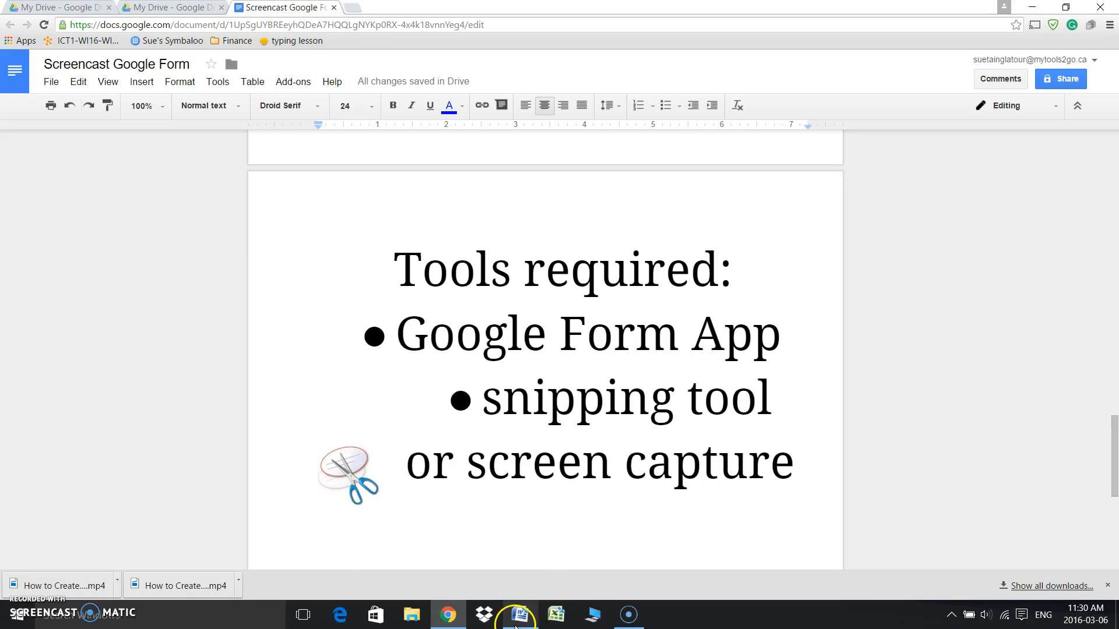
mouse_move(518, 626)
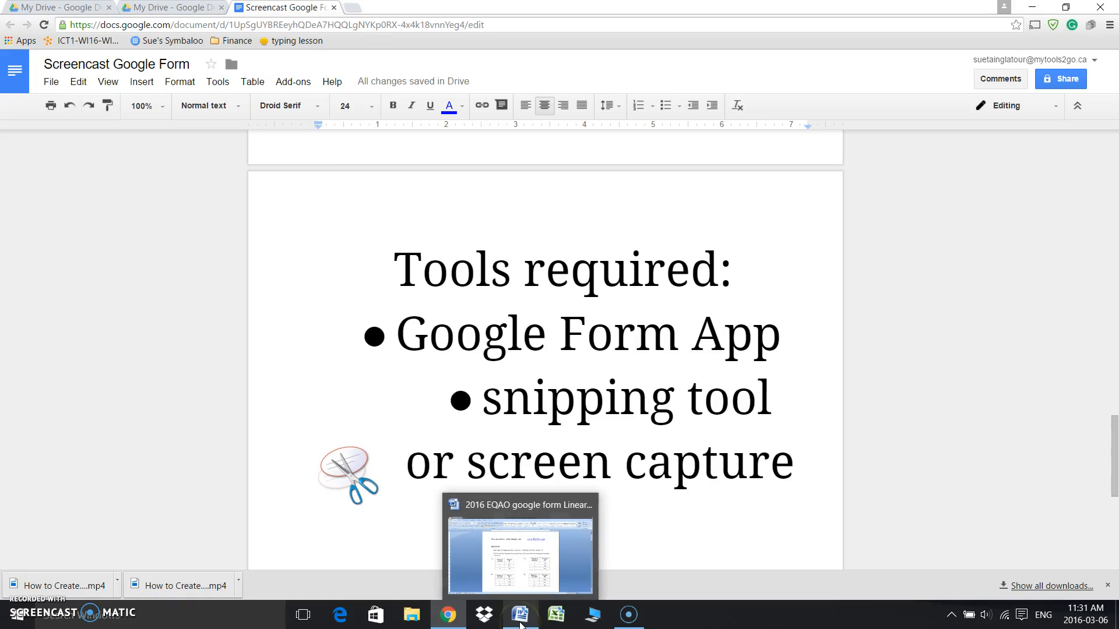
left_click(520, 623)
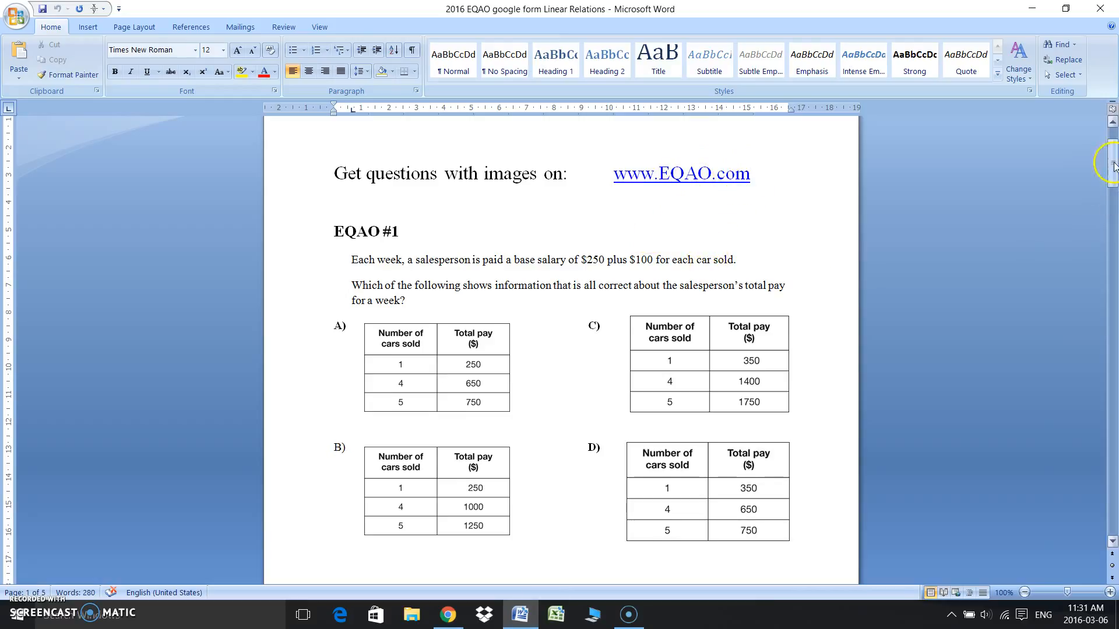
- Open the Snipping Tool and capture the EQAO #1 question together with its four answer tables
left_click_drag(1117, 163, 1117, 173)
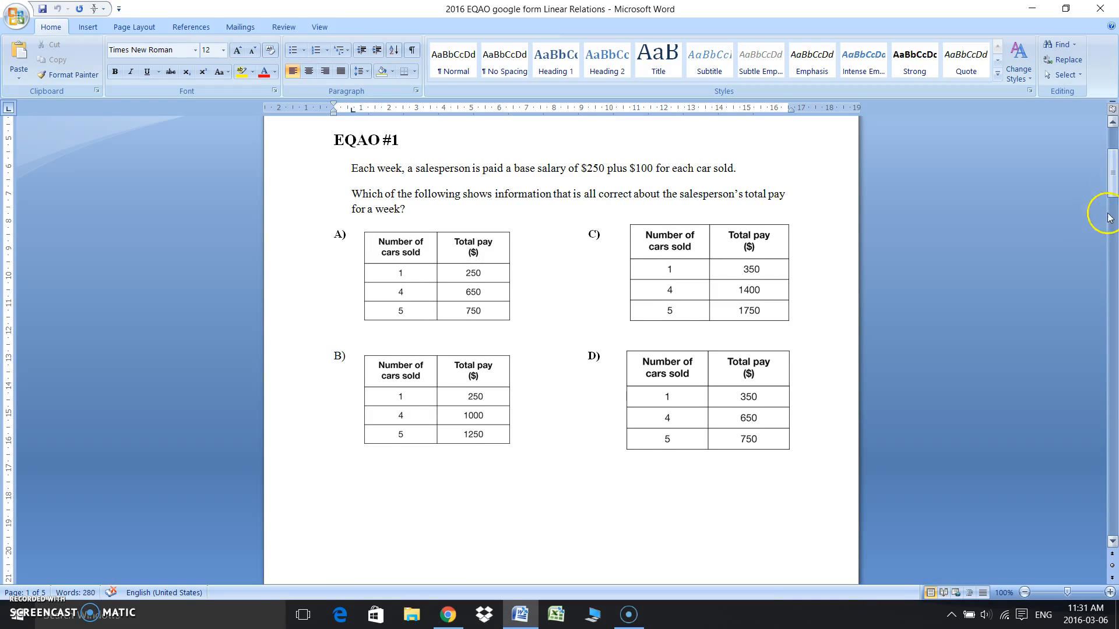
left_click_drag(1116, 185, 1115, 174)
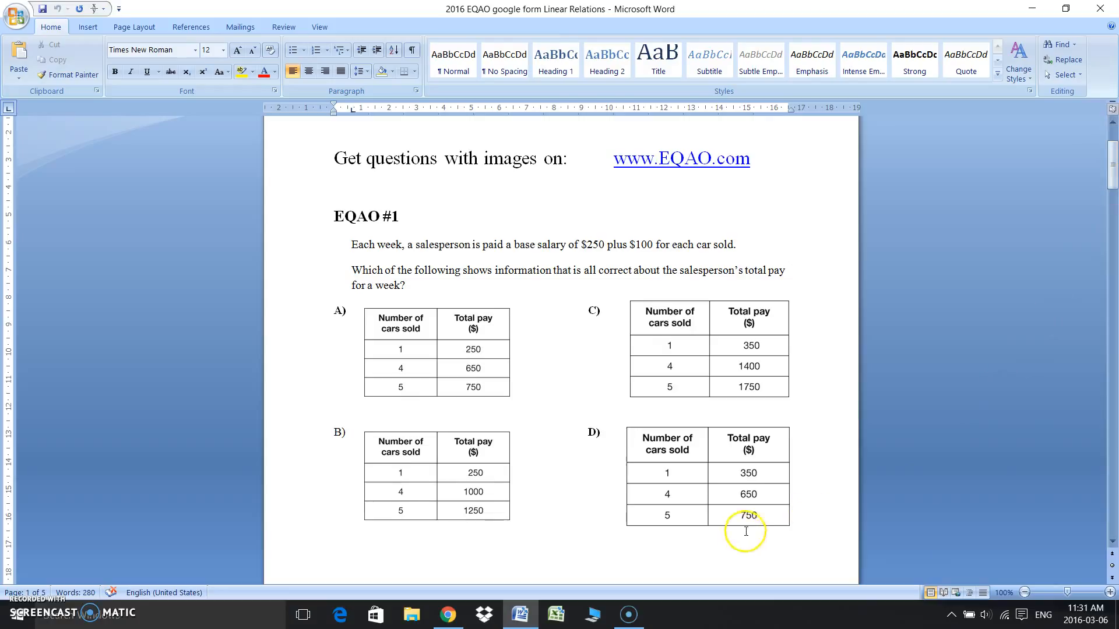
left_click(6, 624)
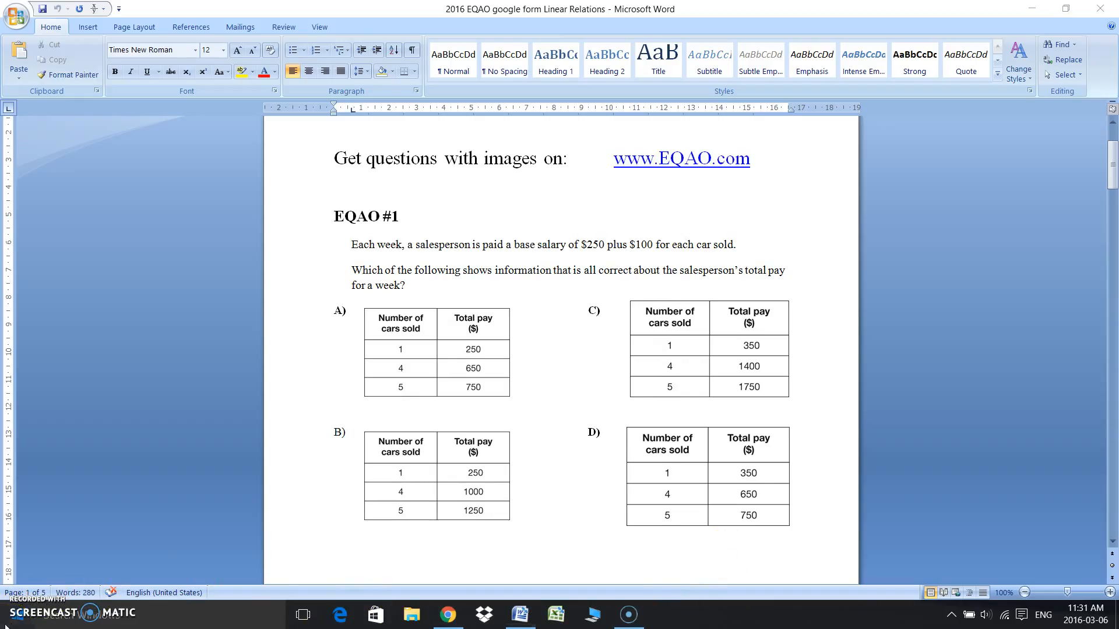
type("snipp")
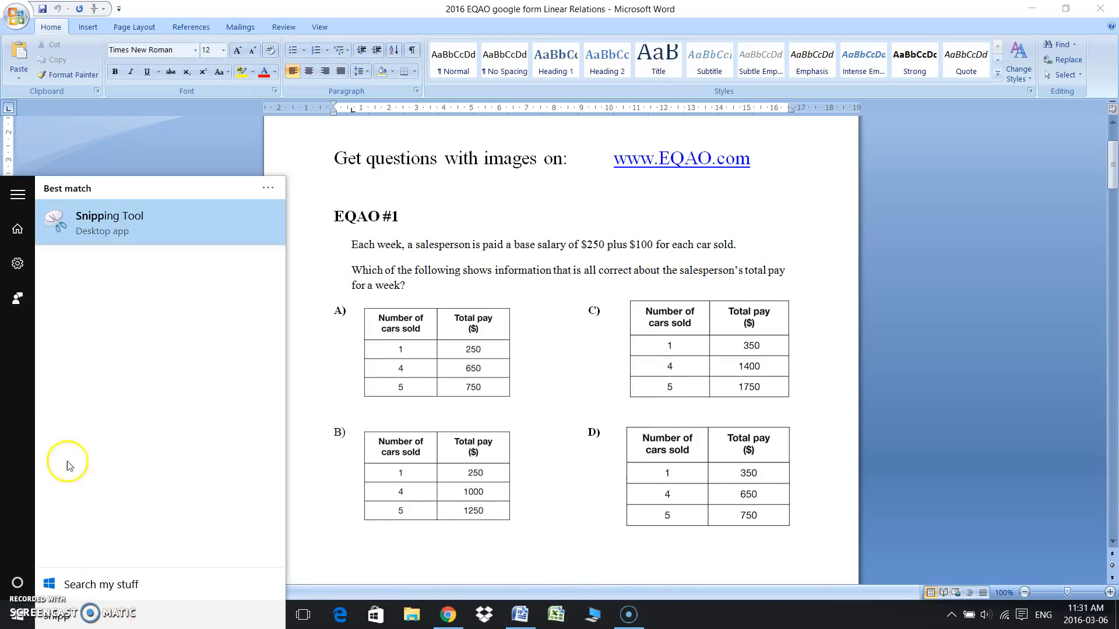
left_click(93, 214)
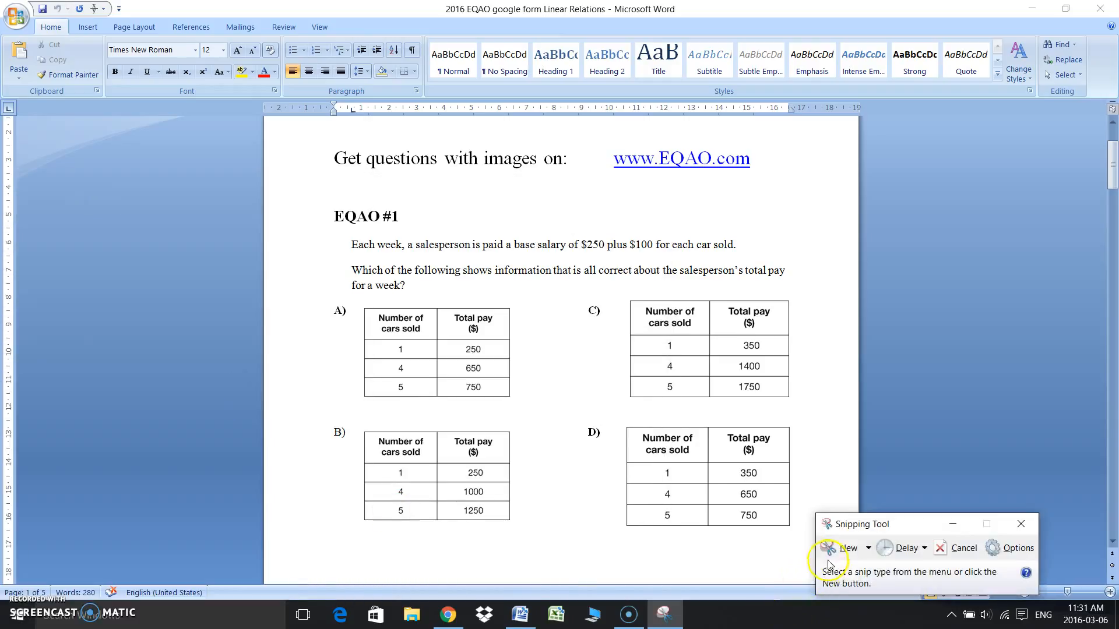
left_click(843, 548)
left_click_drag(326, 204, 805, 545)
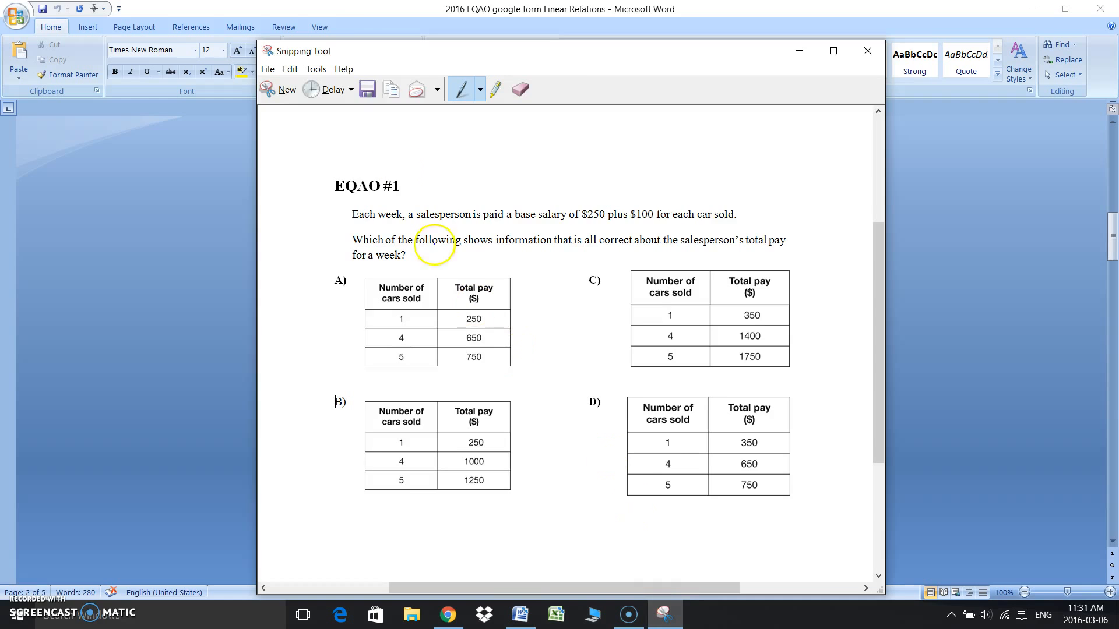
- Snip the EQAO #2 question with its four graphs and save it to the Desktop as the PNG file Q2
left_click(274, 88)
left_click_drag(316, 158, 790, 502)
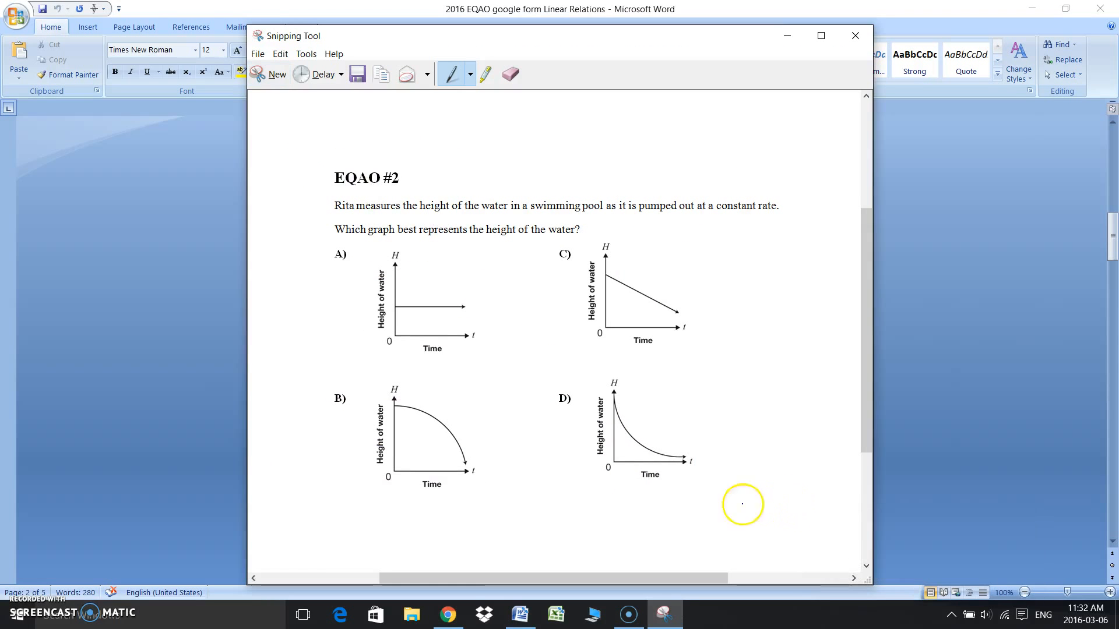
left_click(357, 75)
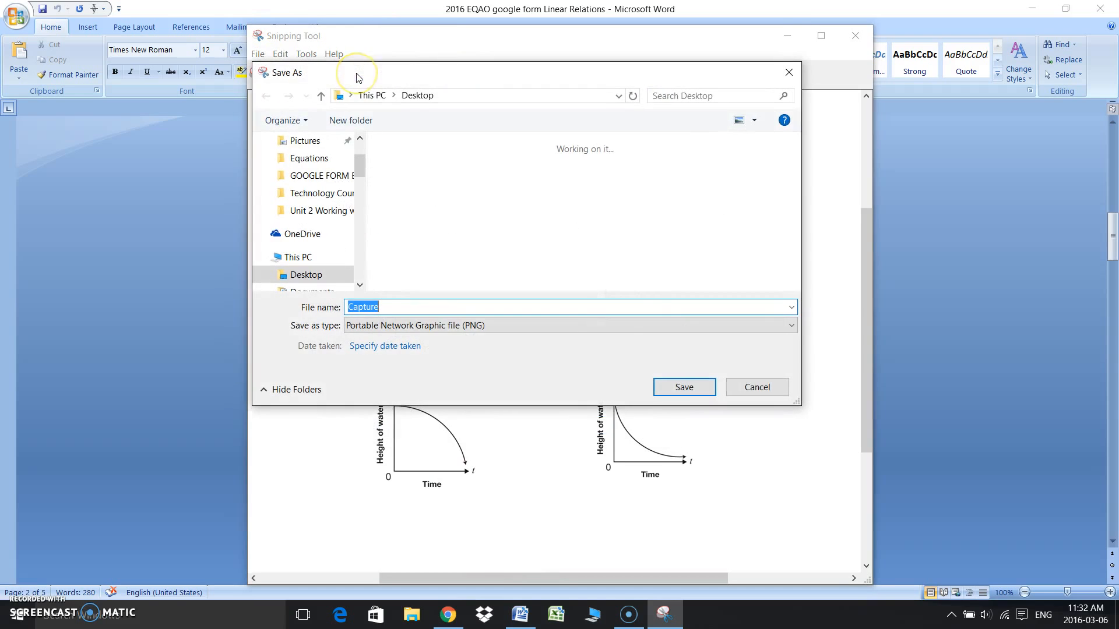
type("Q")
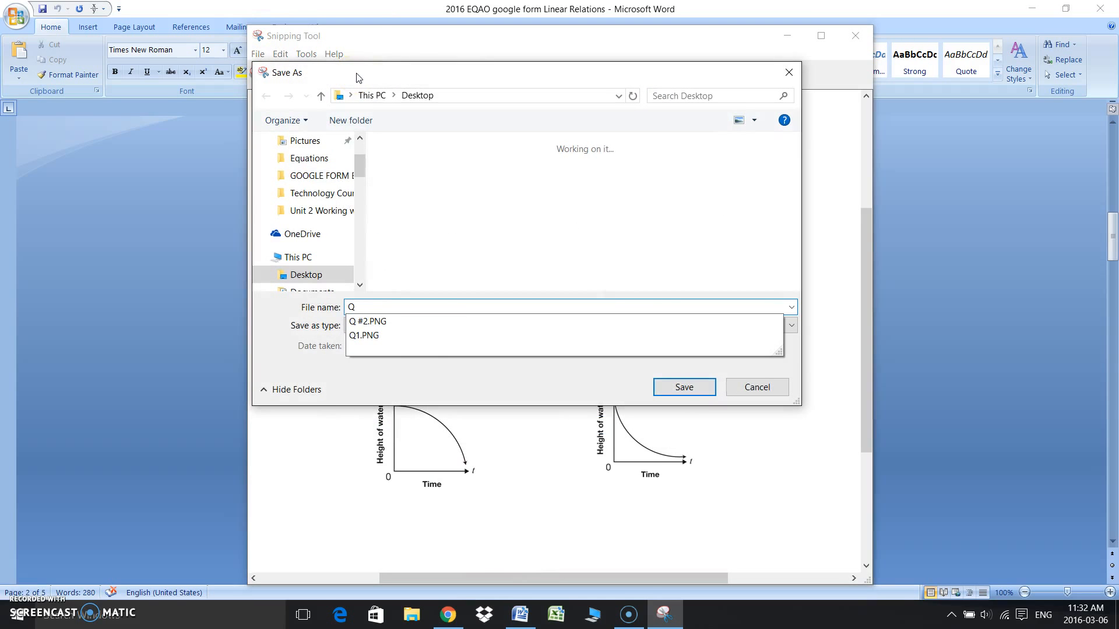
type("2")
key("Return")
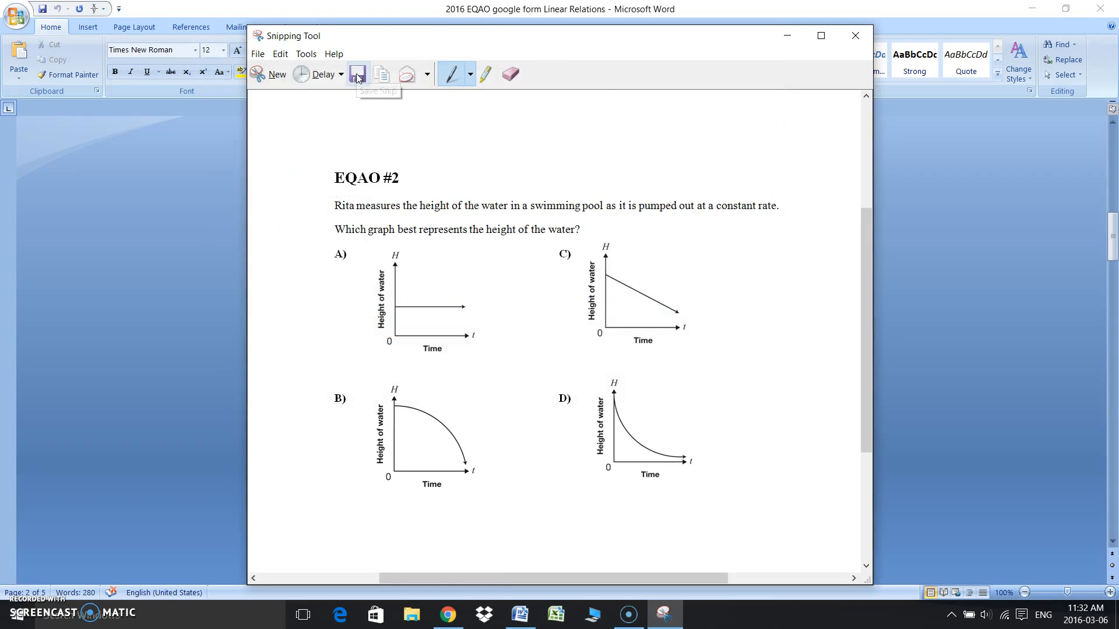
left_click(788, 36)
- Snip the EQAO #3 question with its four tables of values and save it to the Desktop as the PNG file Q3
scroll(618, 349, "down", 5)
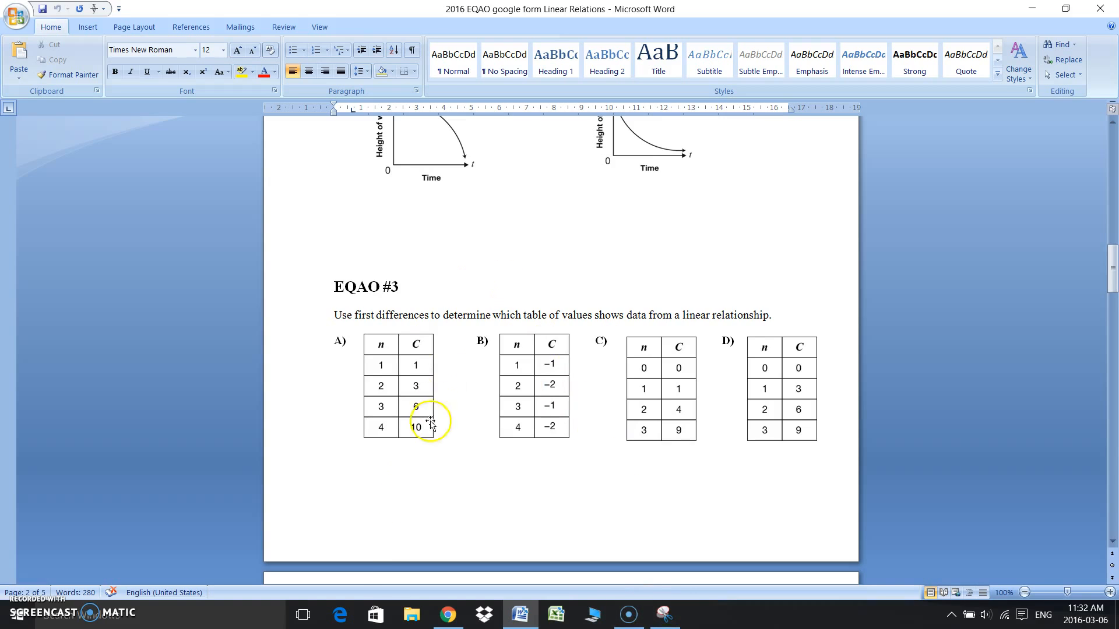
mouse_move(444, 624)
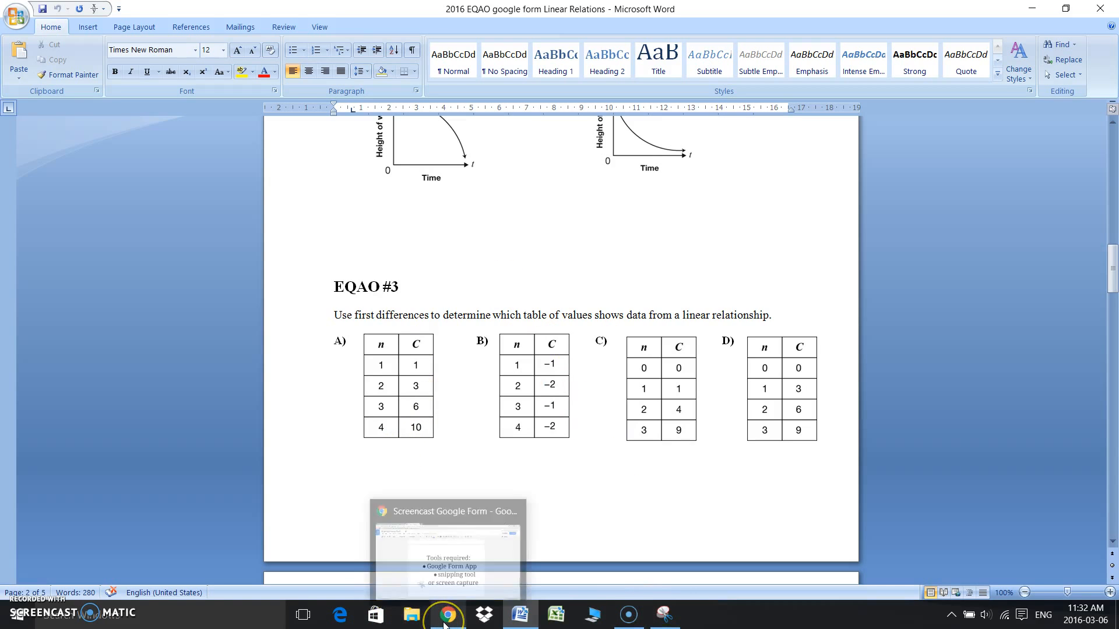
right_click(662, 615)
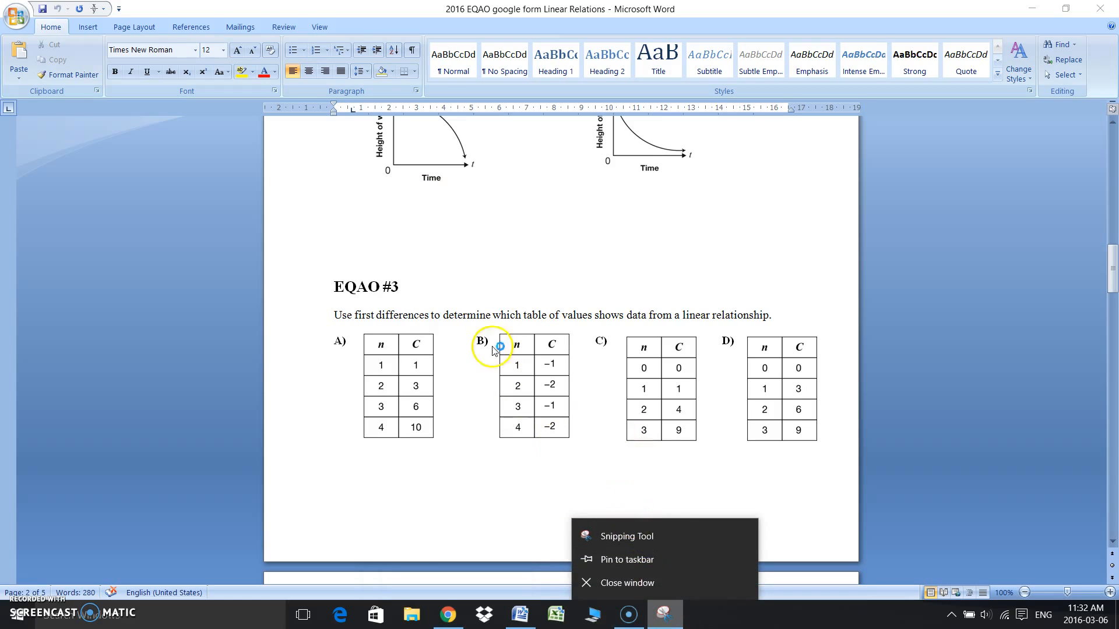
left_click(609, 535)
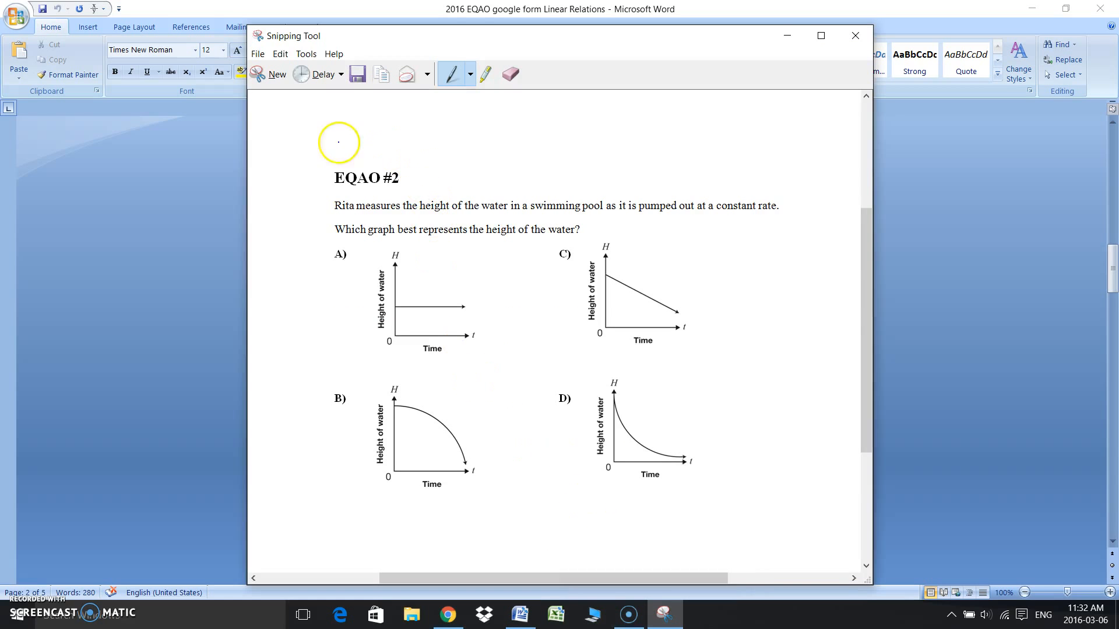
left_click(272, 74)
left_click_drag(321, 273, 823, 477)
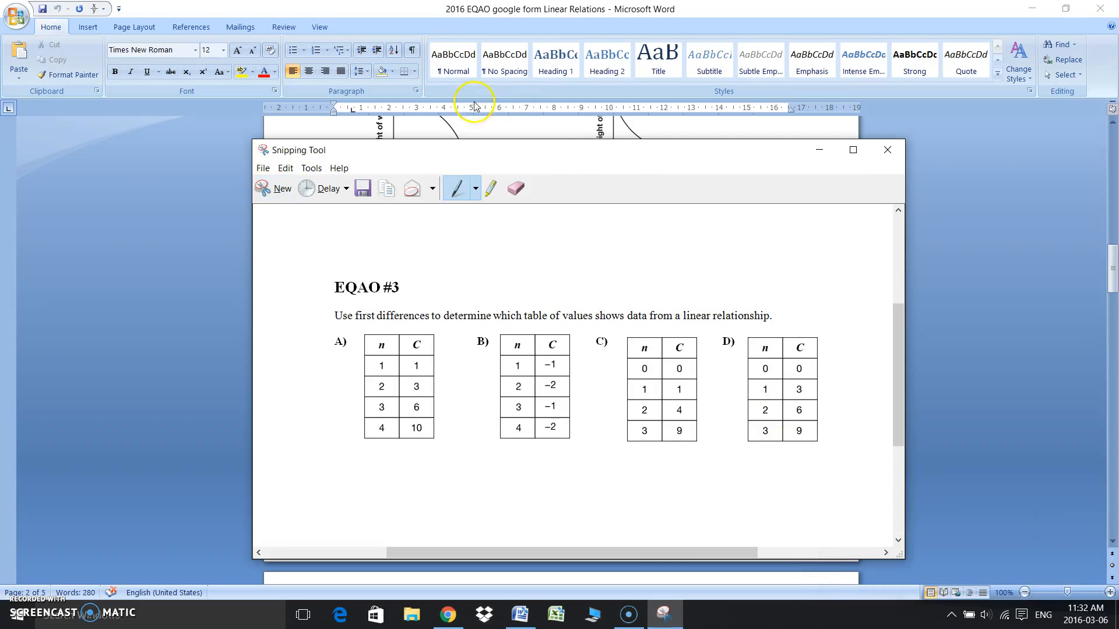
left_click(363, 188)
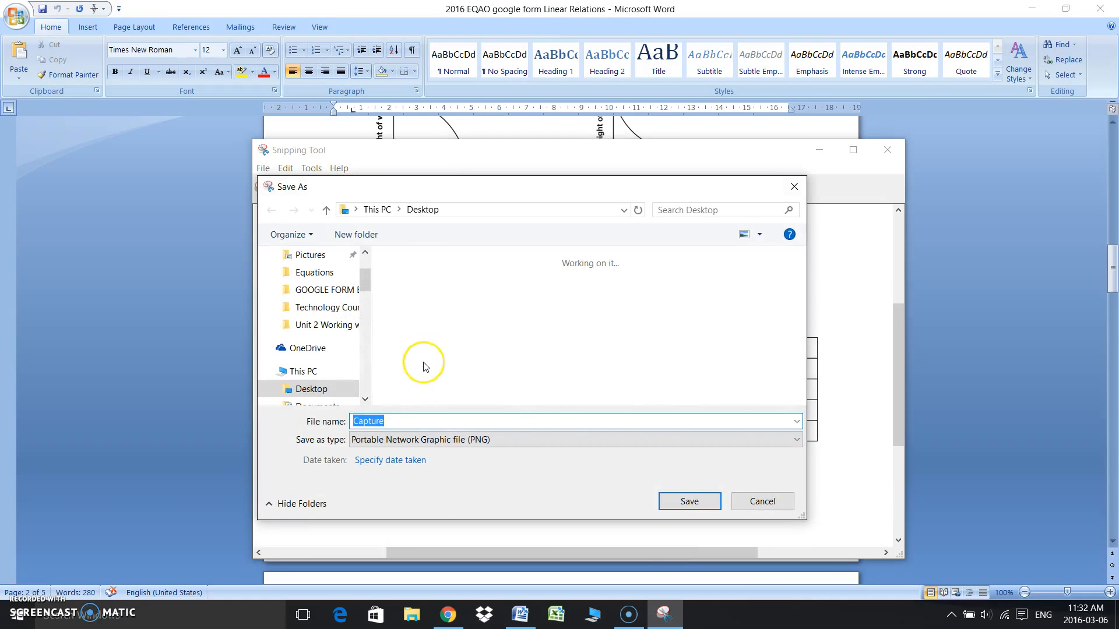
type("Q3")
left_click(689, 500)
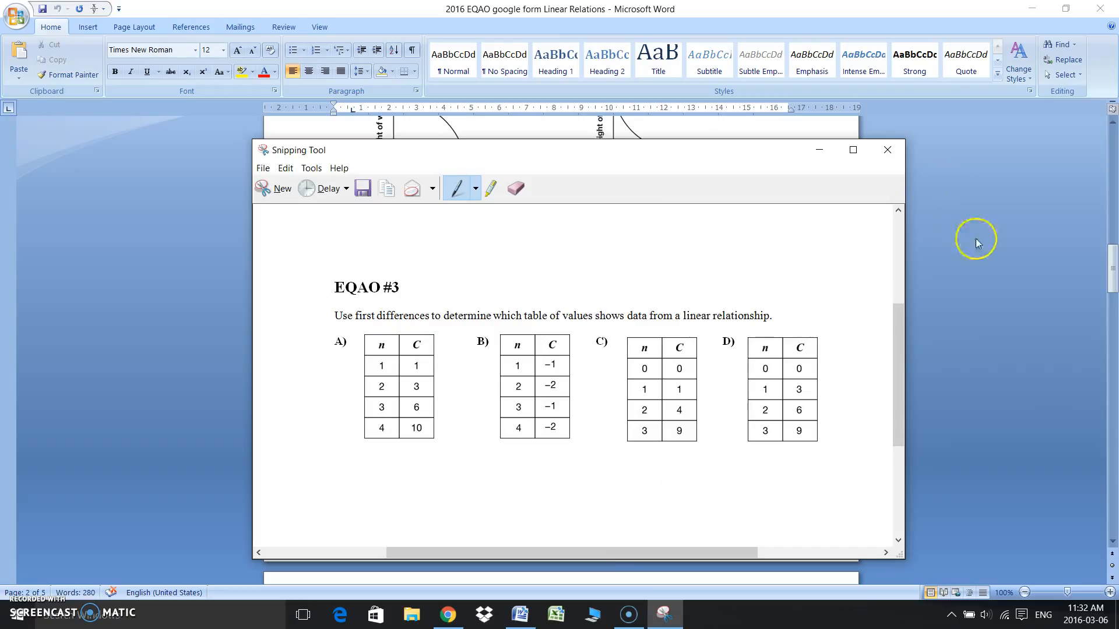
left_click(685, 129)
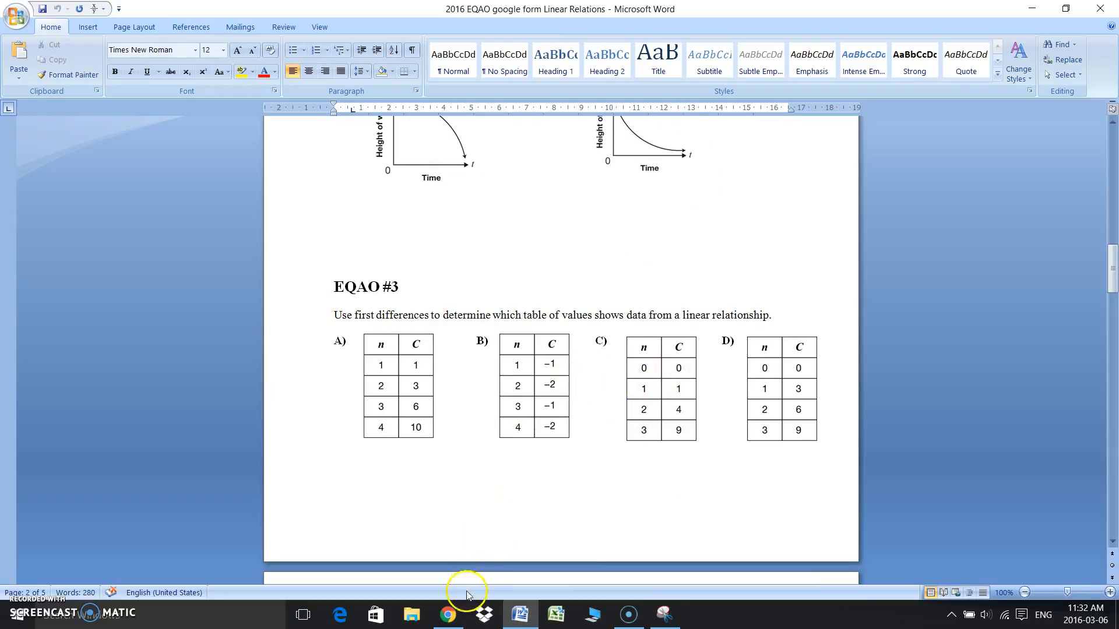
- Switch to Google Drive in Chrome and create a folder named EQAO Linear Relations in My Drive
mouse_move(447, 616)
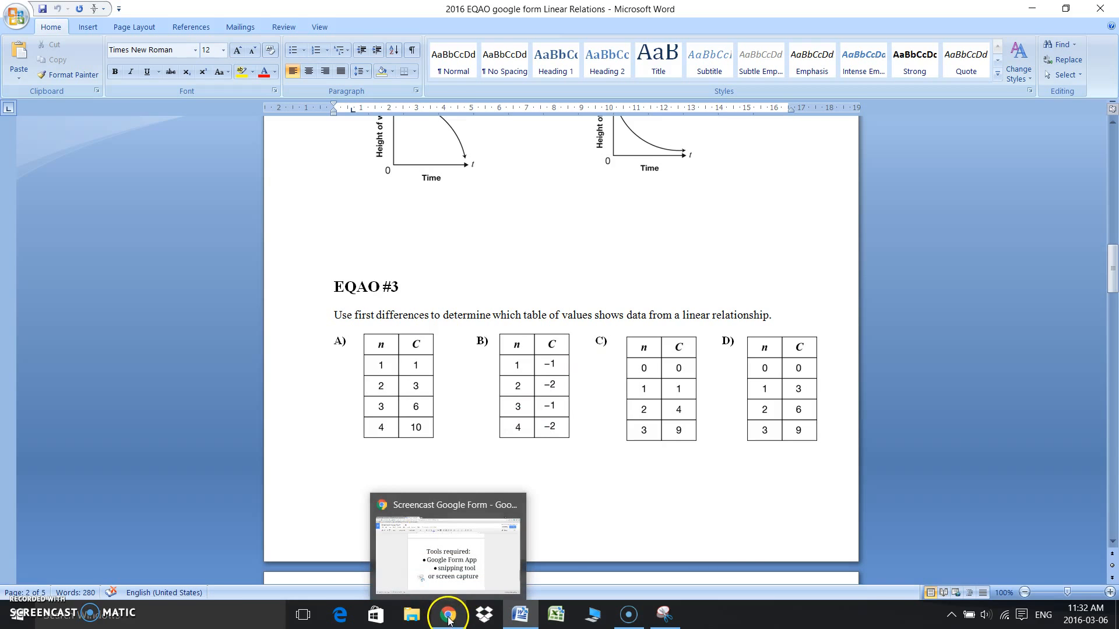
left_click(448, 617)
left_click(59, 8)
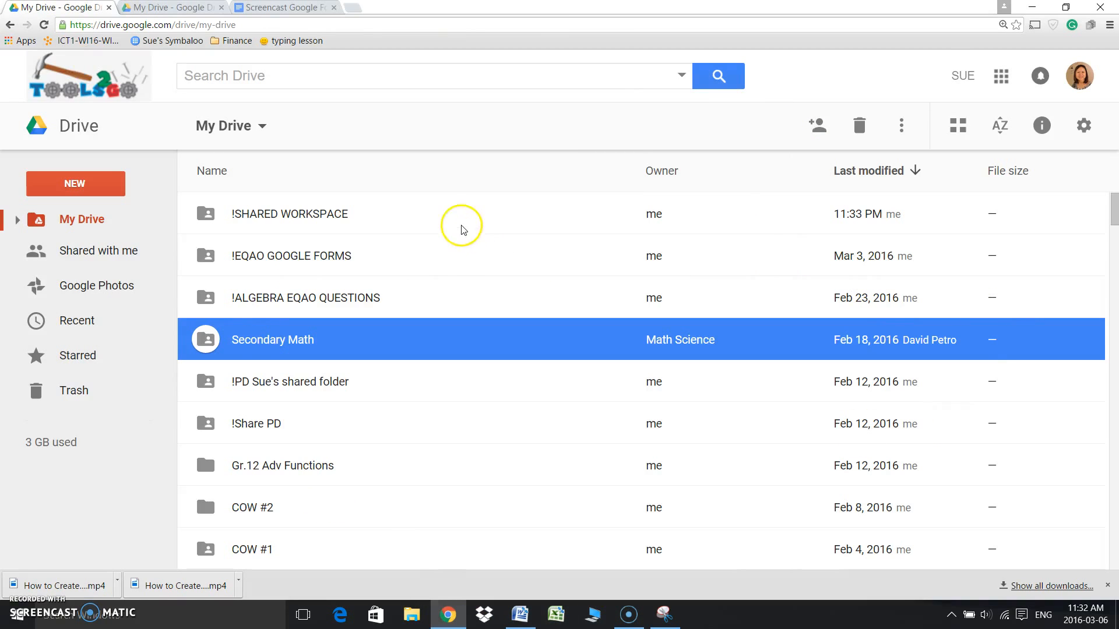
left_click(77, 185)
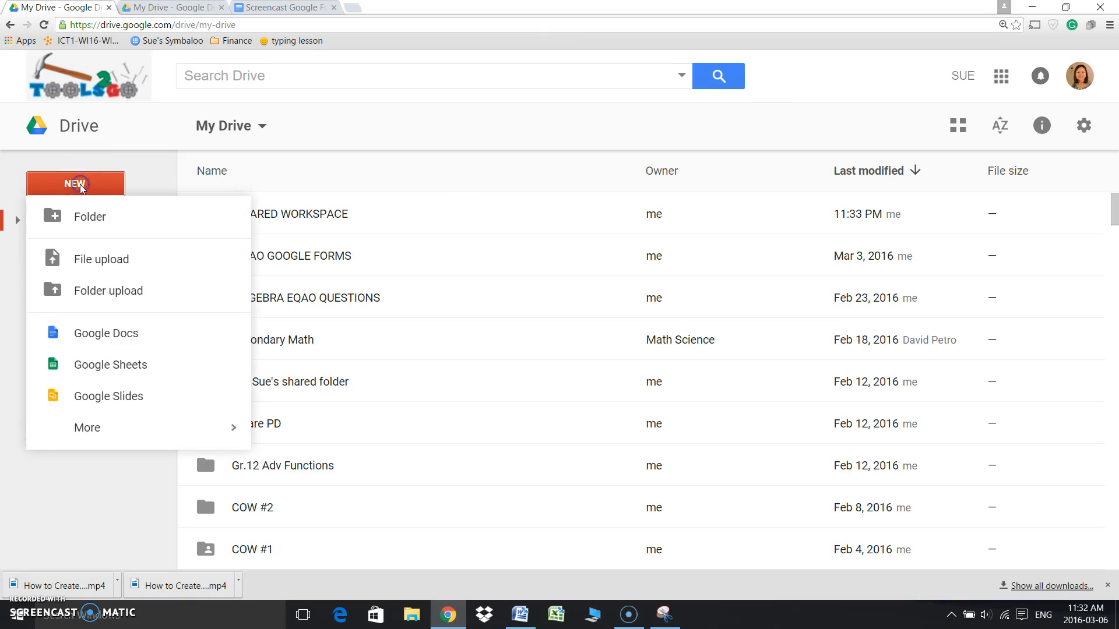
left_click(82, 215)
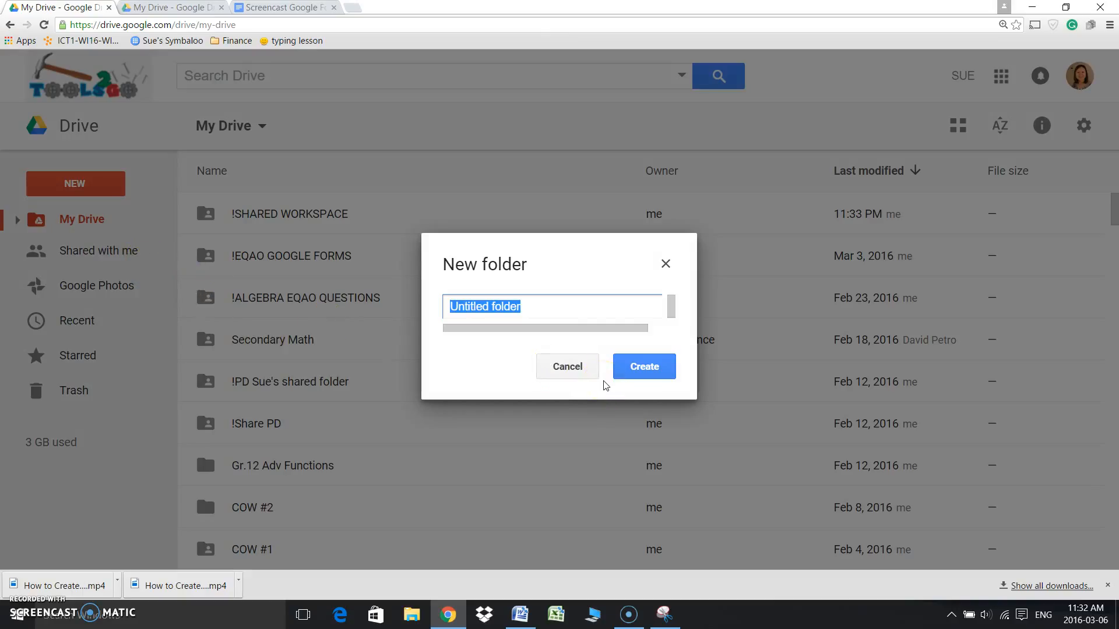
type("EQAO Linear Relations")
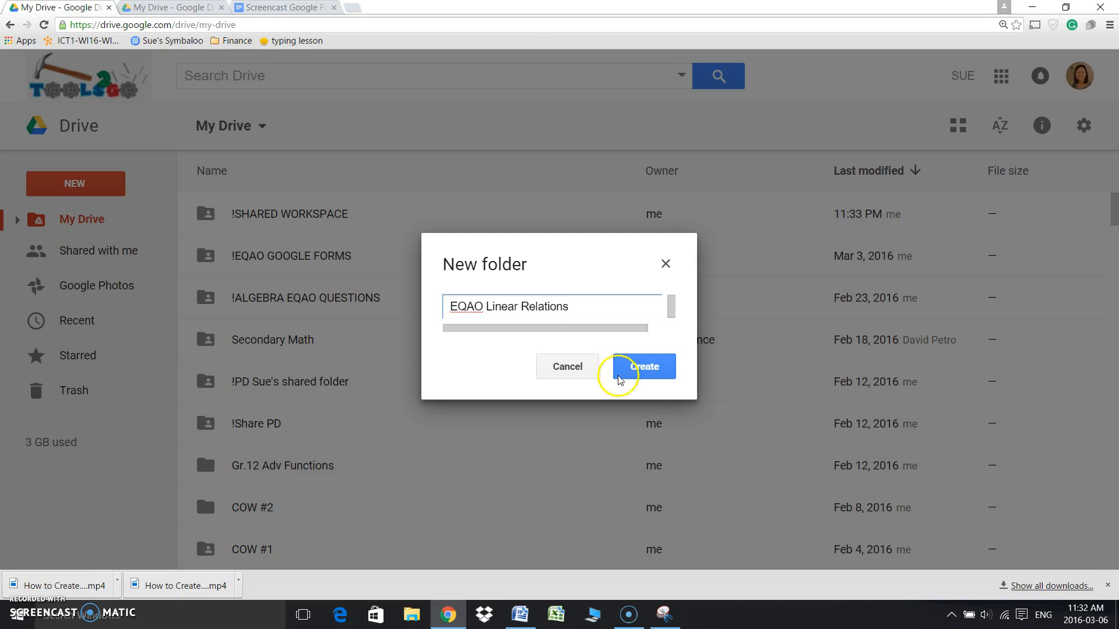
left_click(619, 379)
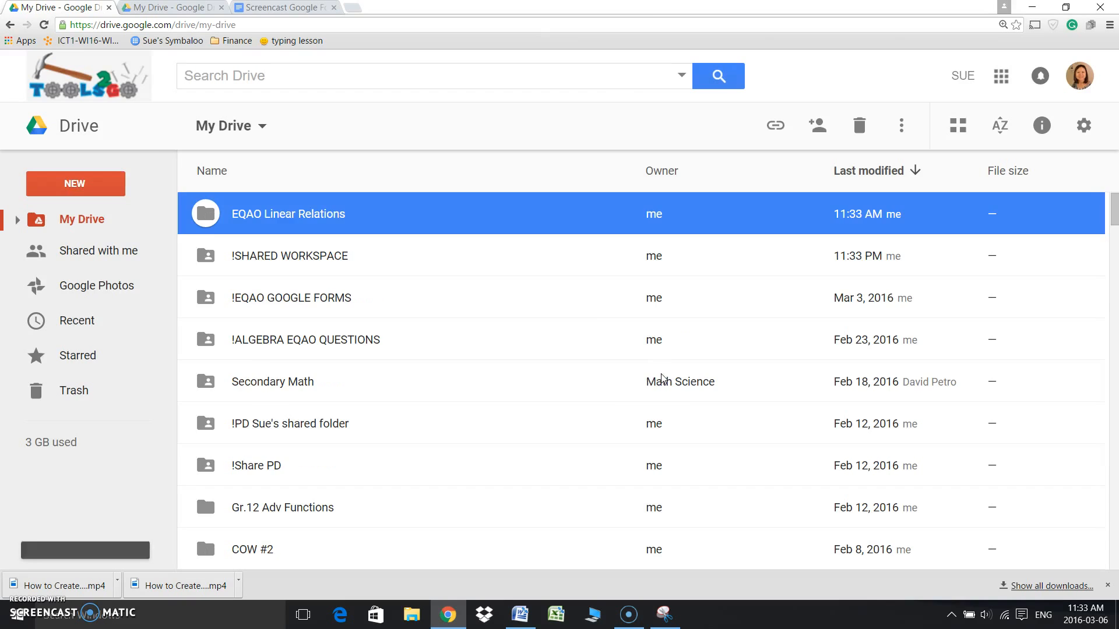
- Upload the images Q1, Q2 and Q3 from the Desktop into the EQAO Linear Relations folder
double_click(294, 215)
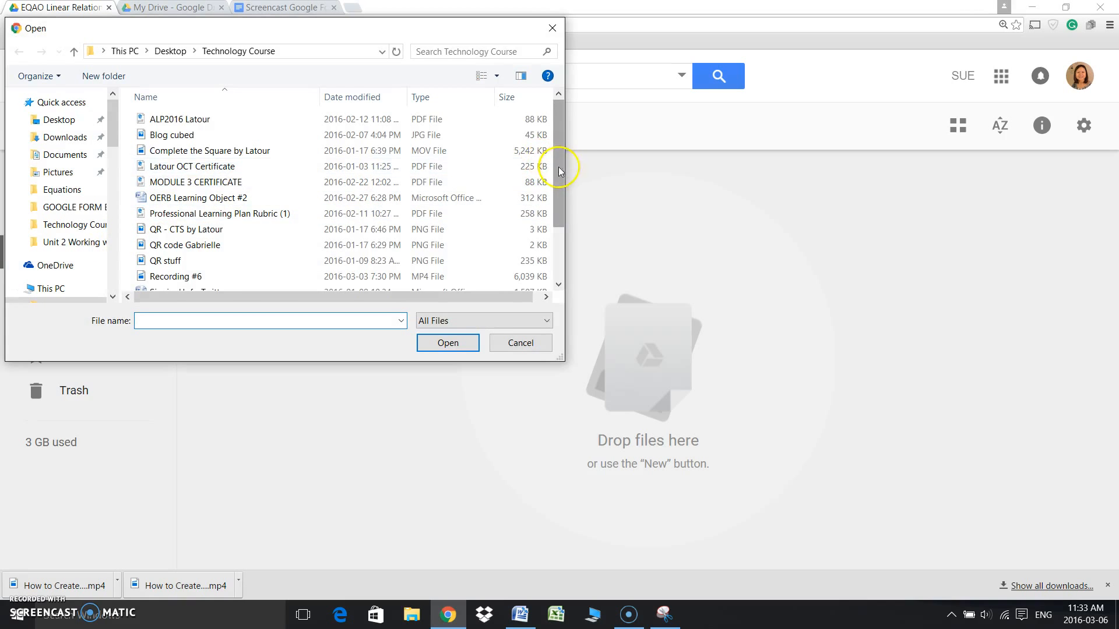
left_click_drag(561, 171, 571, 234)
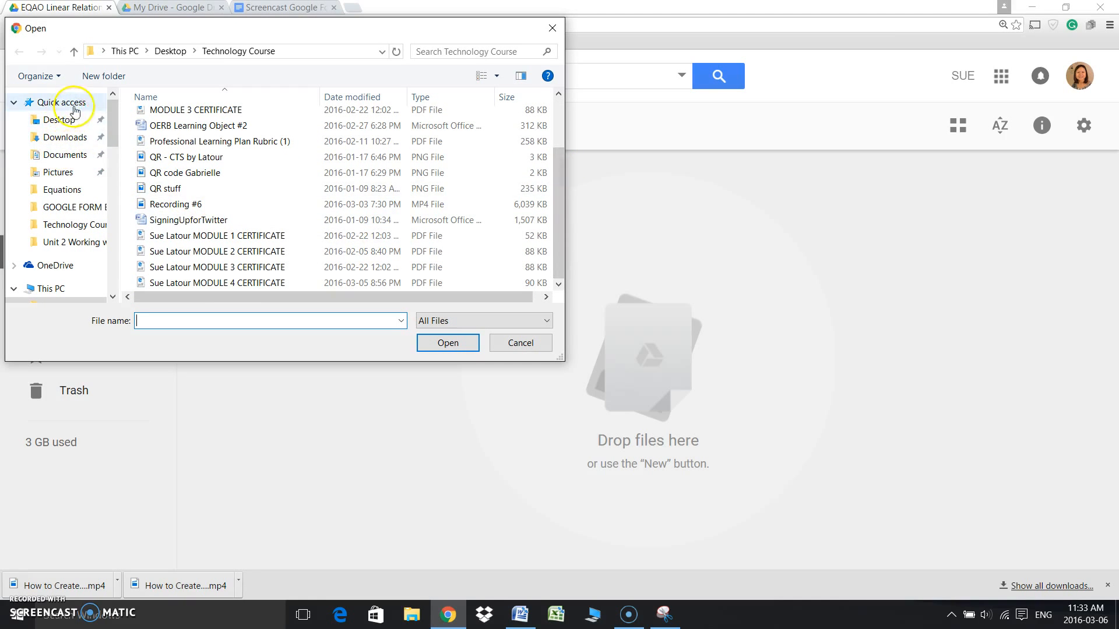
left_click(171, 51)
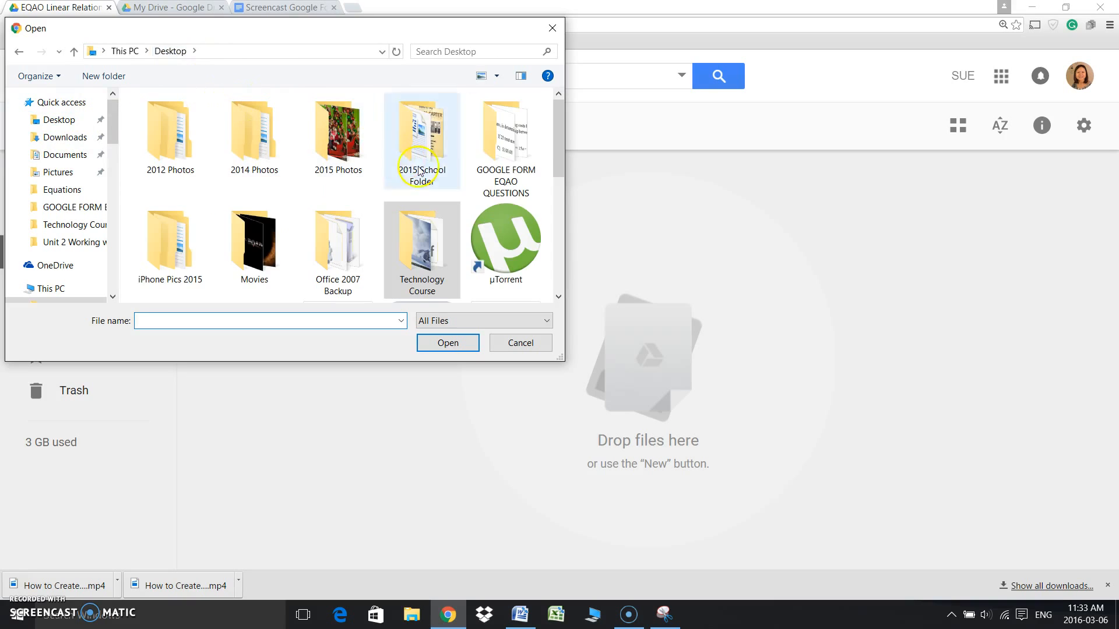
left_click(561, 176)
left_click_drag(561, 177, 561, 248)
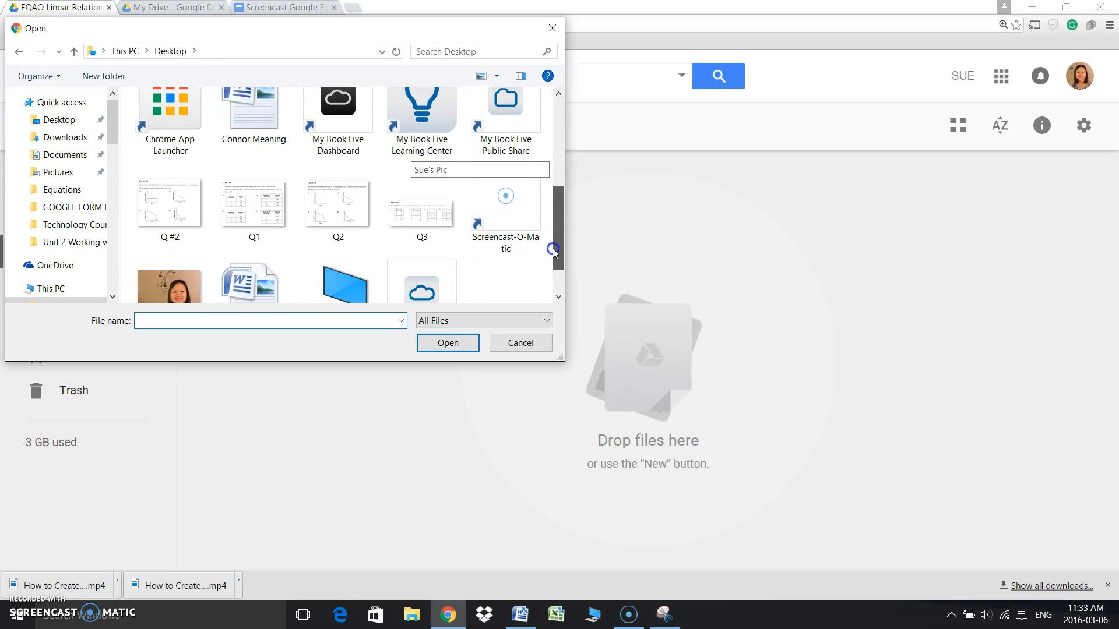
left_click(260, 220)
left_click(261, 220)
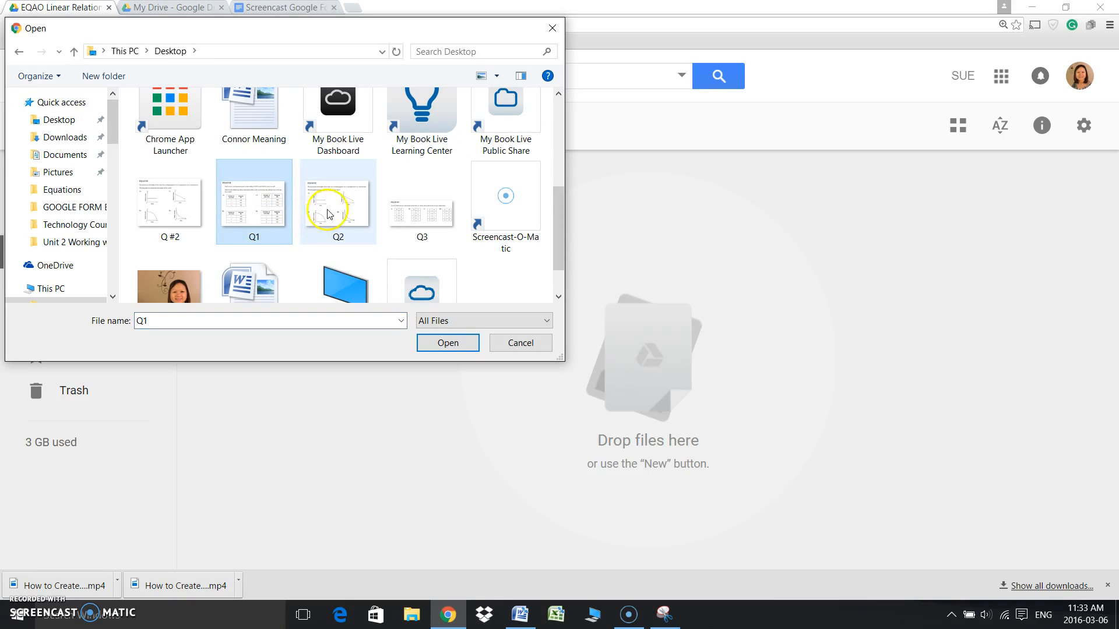
left_click(422, 210, "shift")
left_click(448, 342)
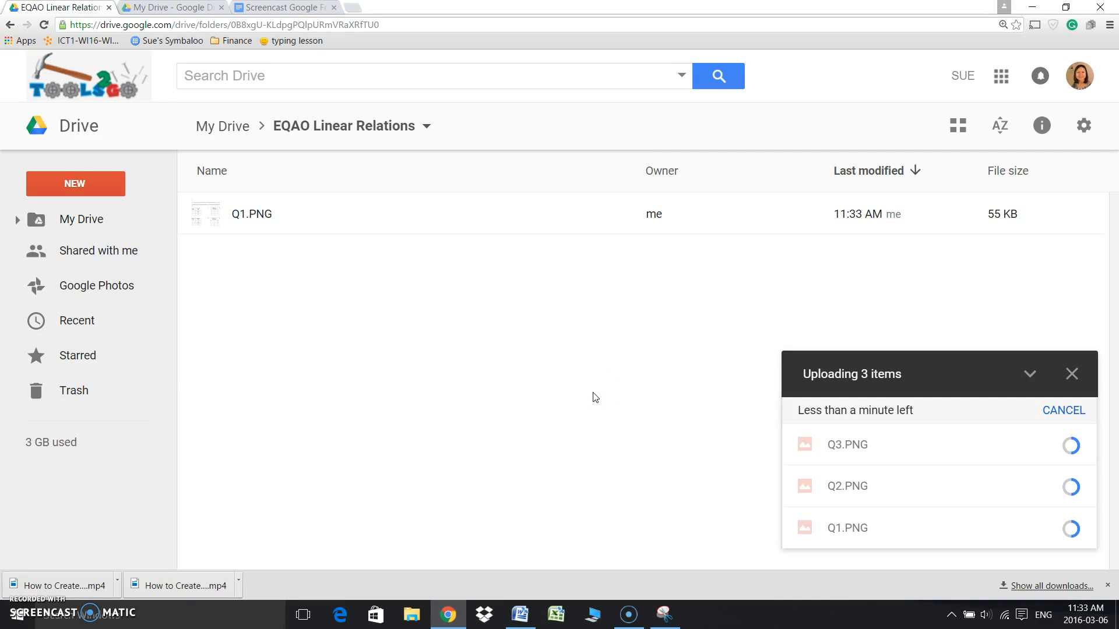
- Share the EQAO Linear Relations folder by link so that anyone with the link can view it without signing in
left_click(427, 126)
left_click(352, 236)
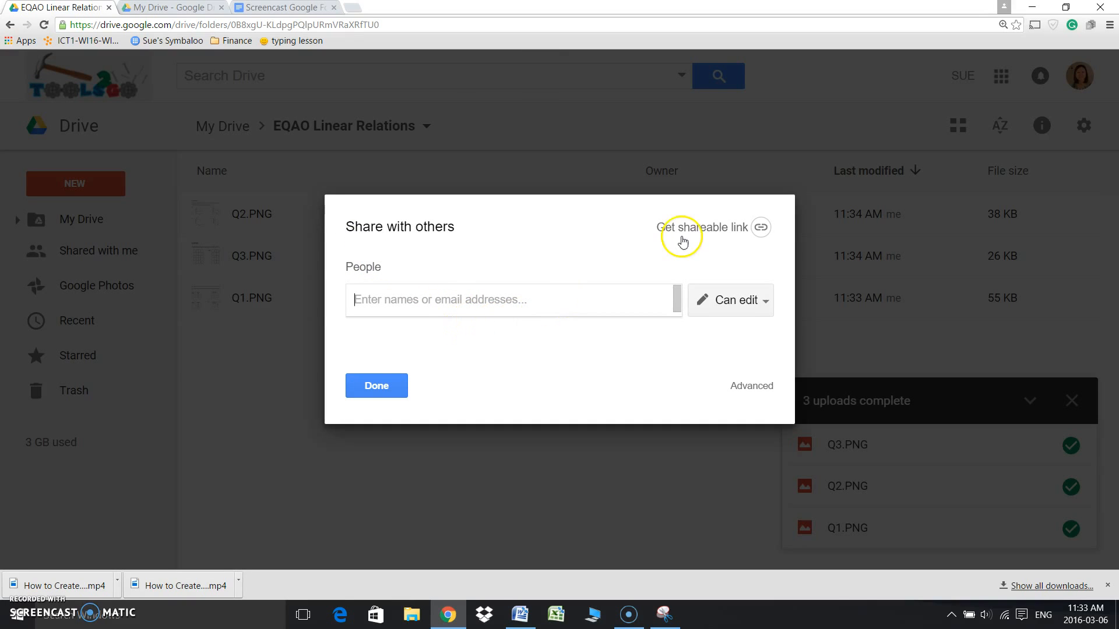
left_click(680, 233)
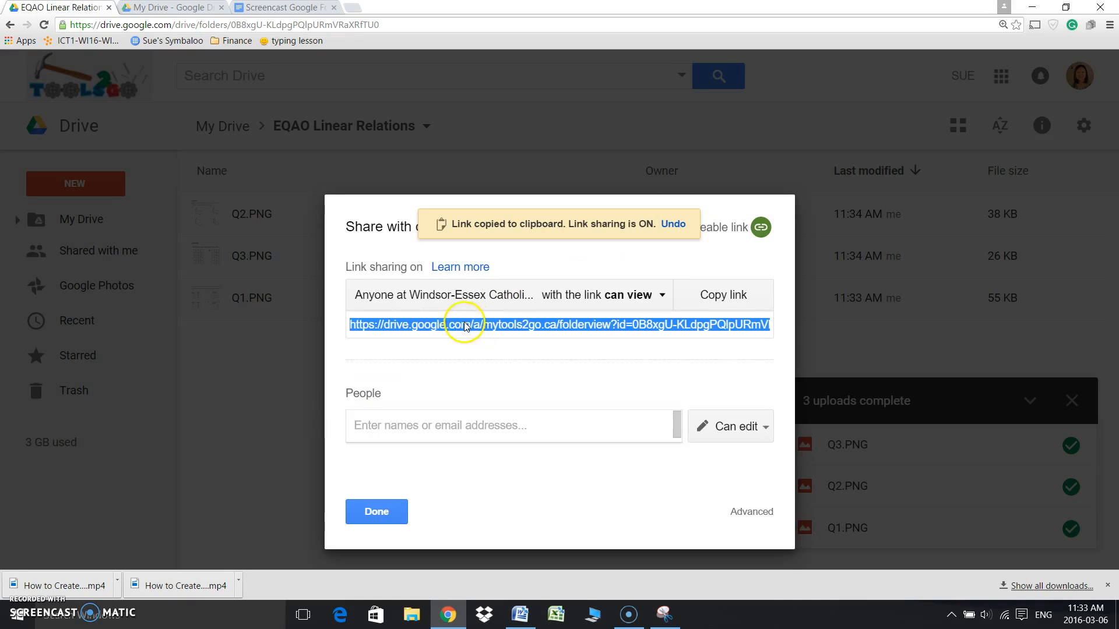
left_click(644, 294)
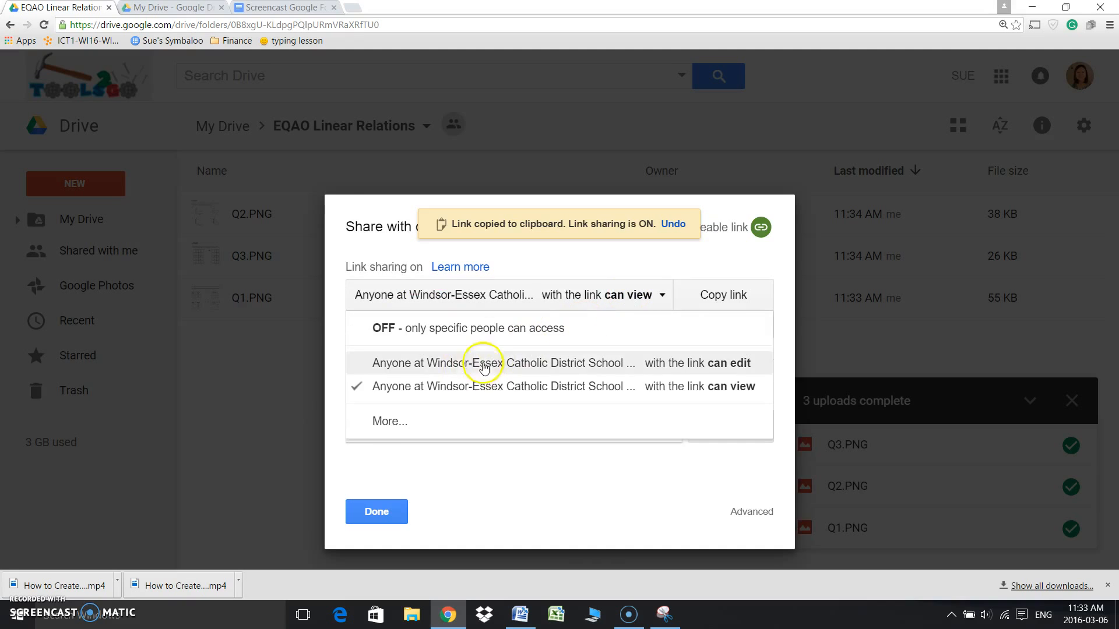
left_click(385, 422)
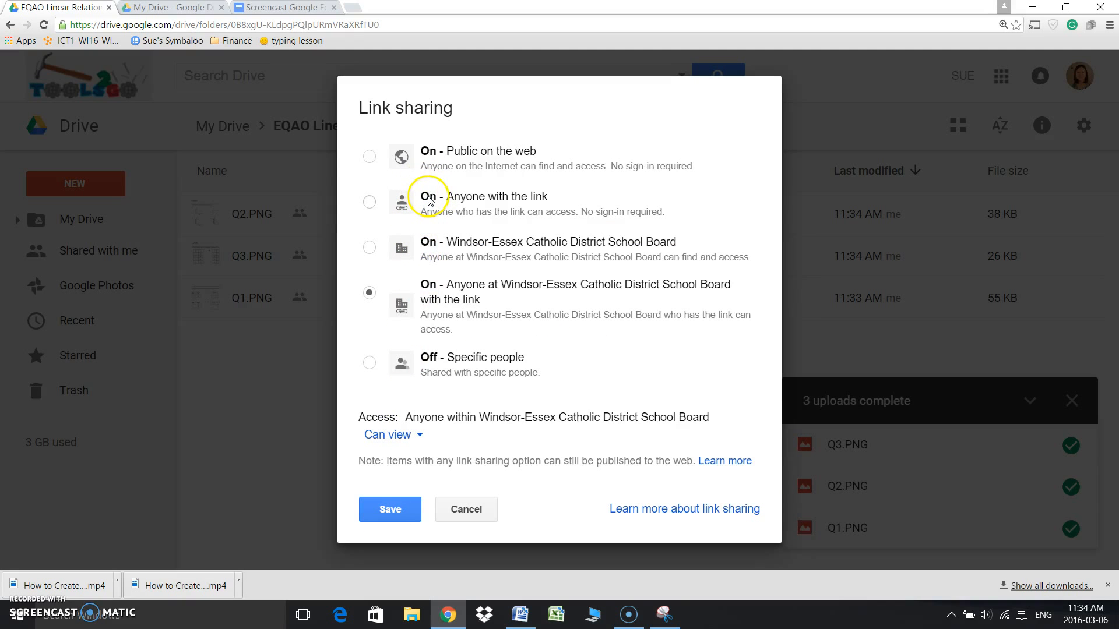
left_click(370, 202)
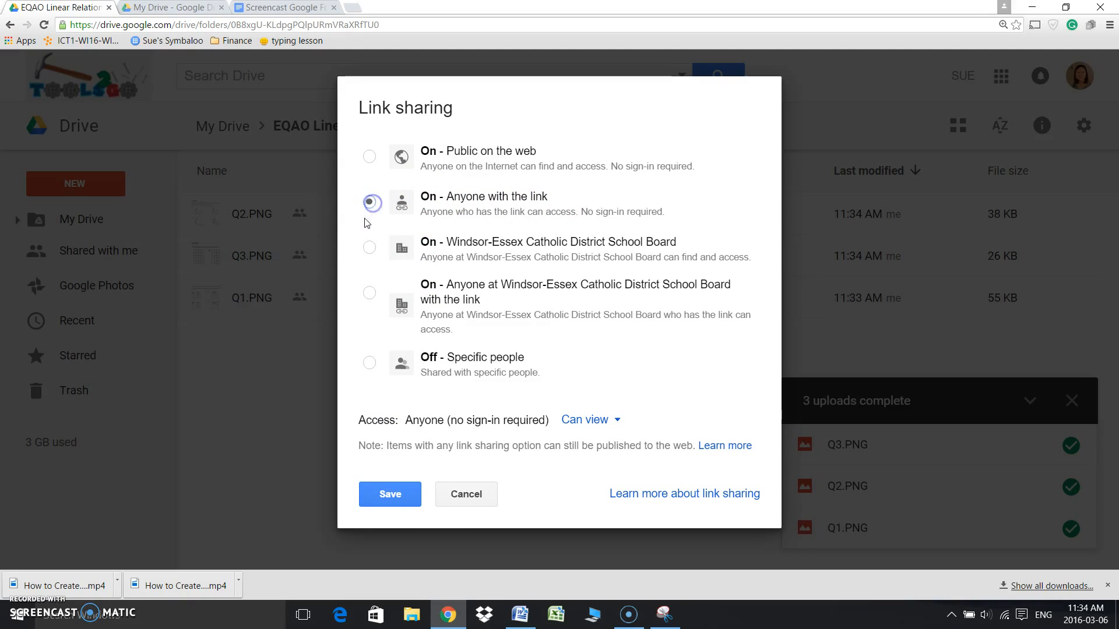
left_click(390, 494)
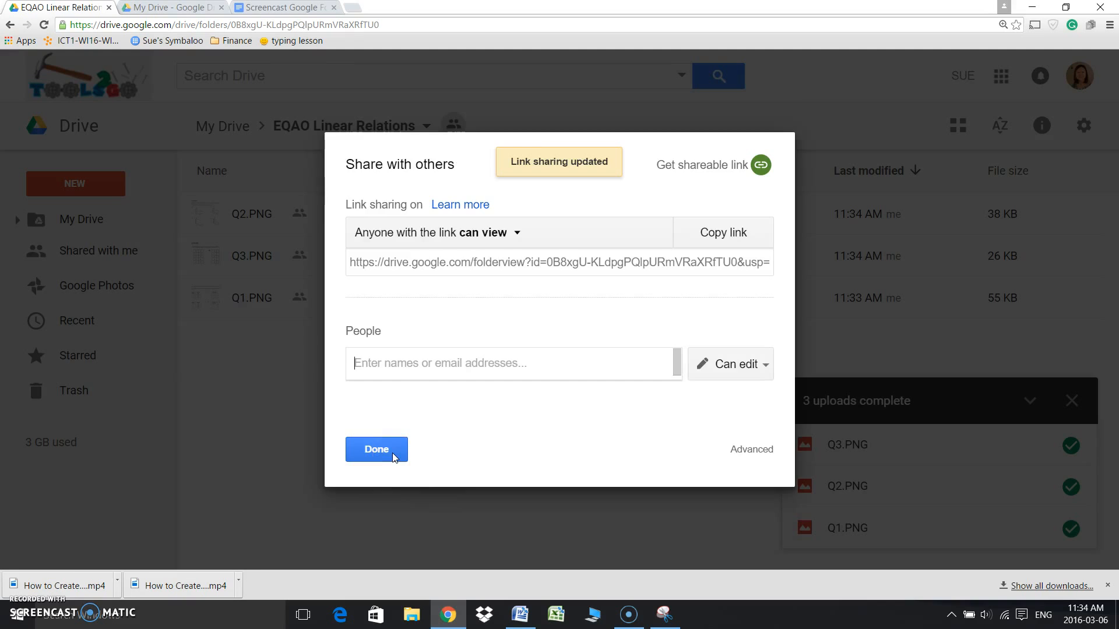
left_click(394, 458)
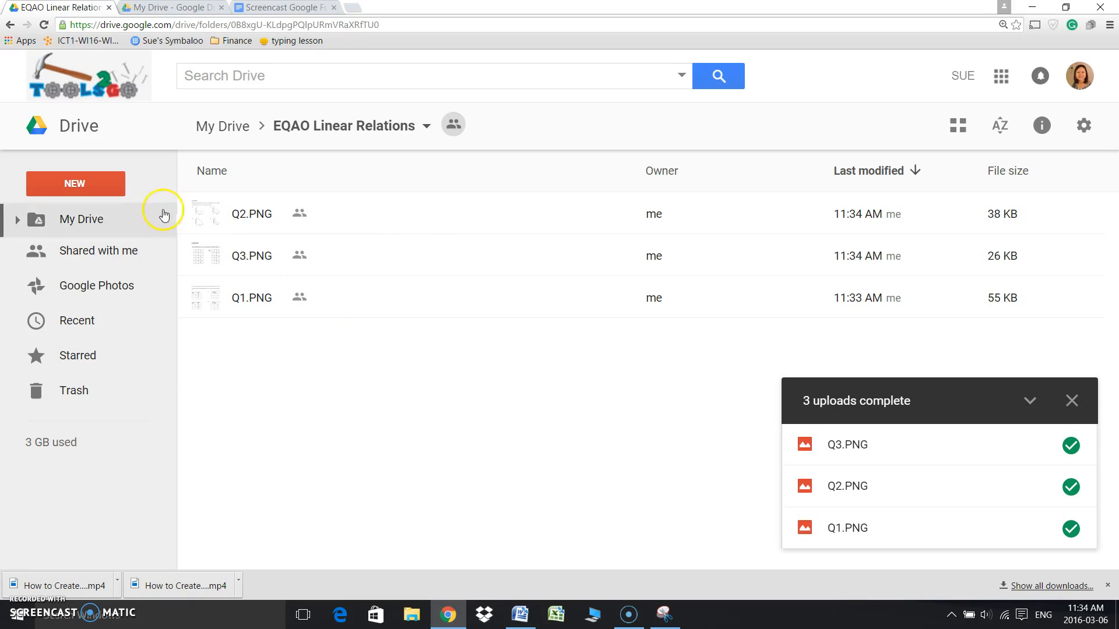
left_click(1071, 401)
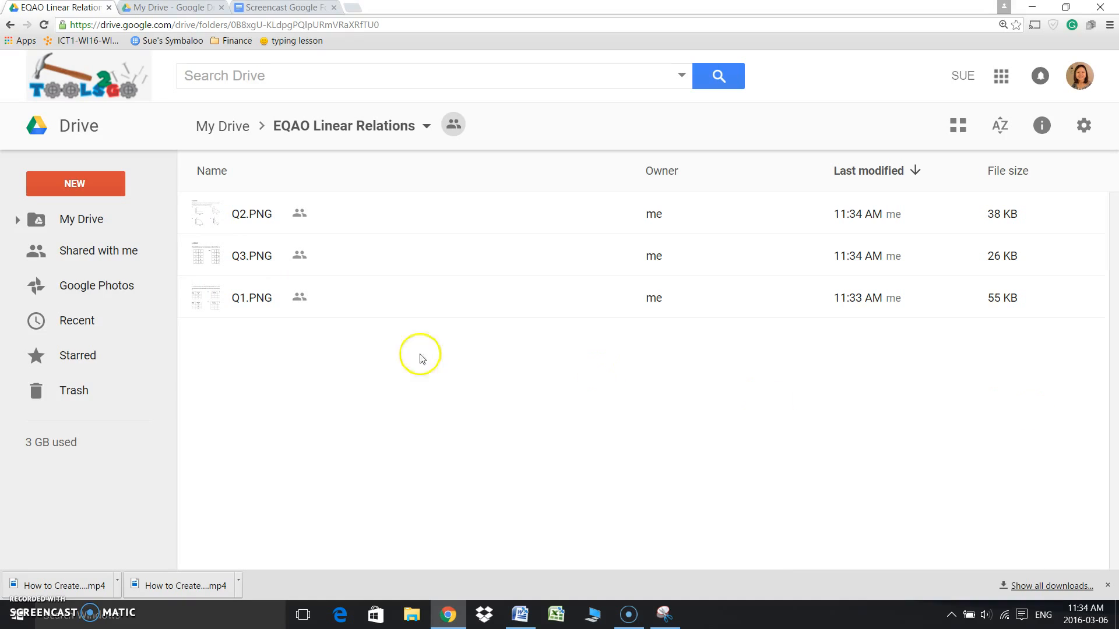
- Create a new Google Form in the shared EQAO Linear Relations folder, accepting the folder's sharing permissions
left_click(87, 185)
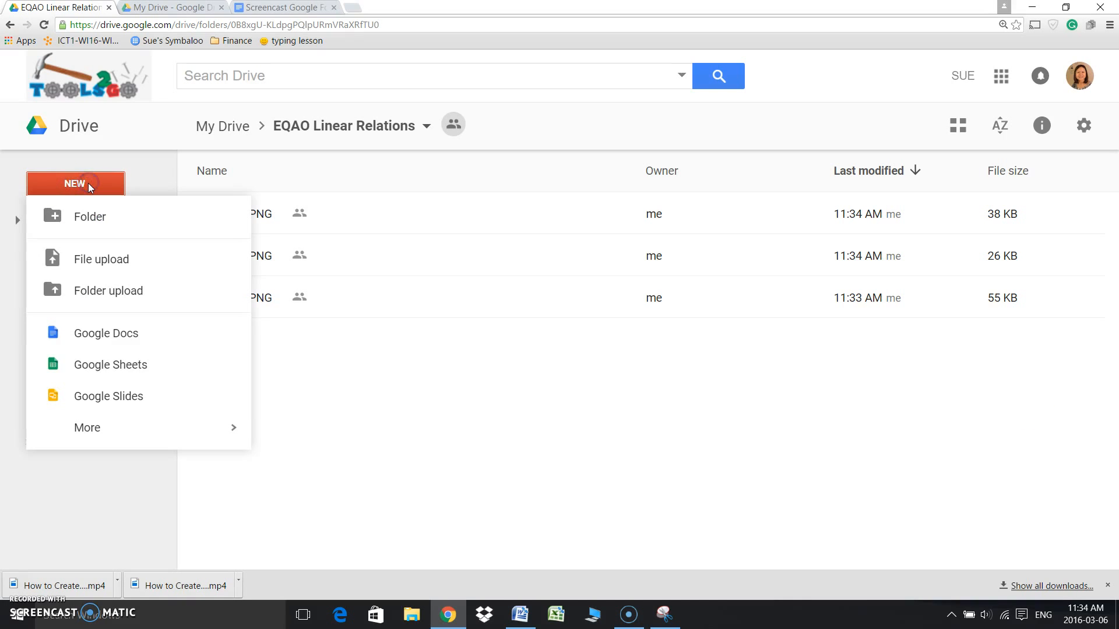
left_click(86, 234)
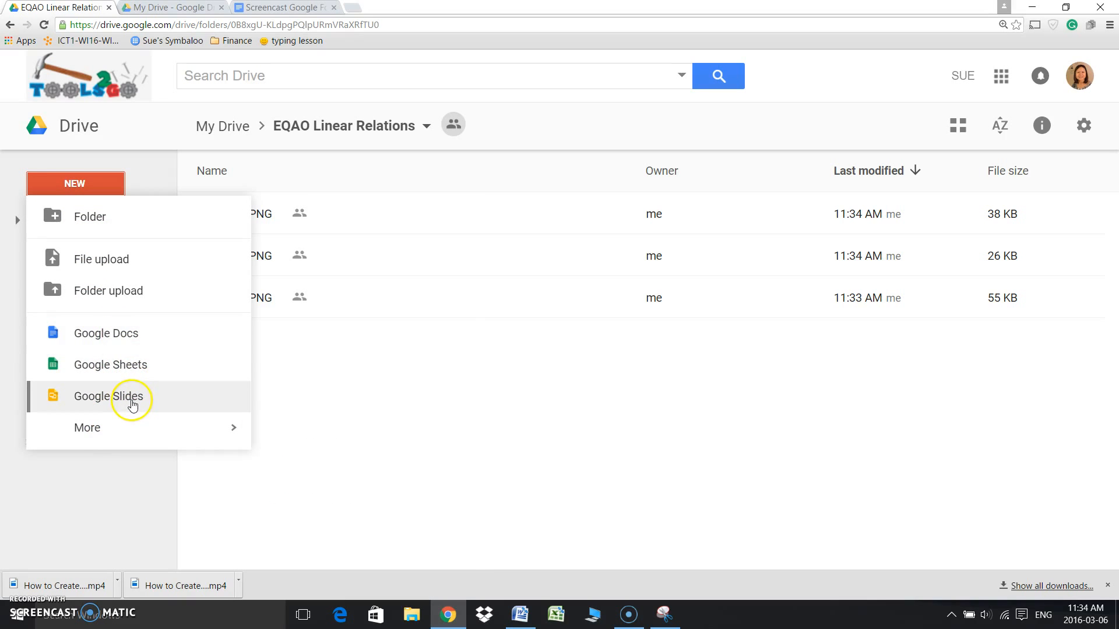
mouse_move(96, 437)
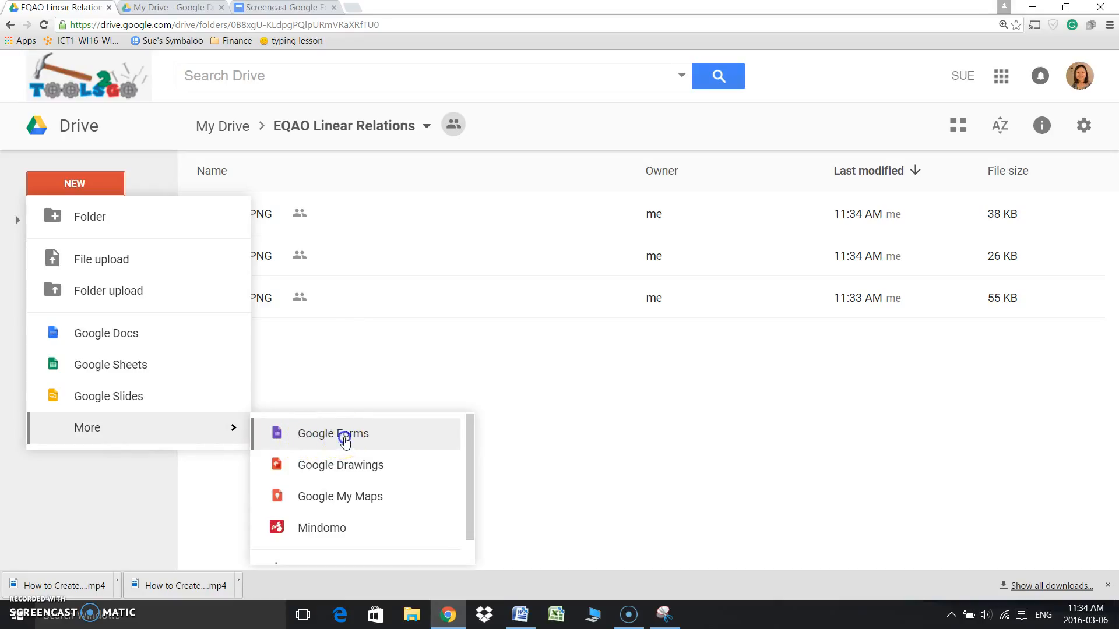
left_click(346, 442)
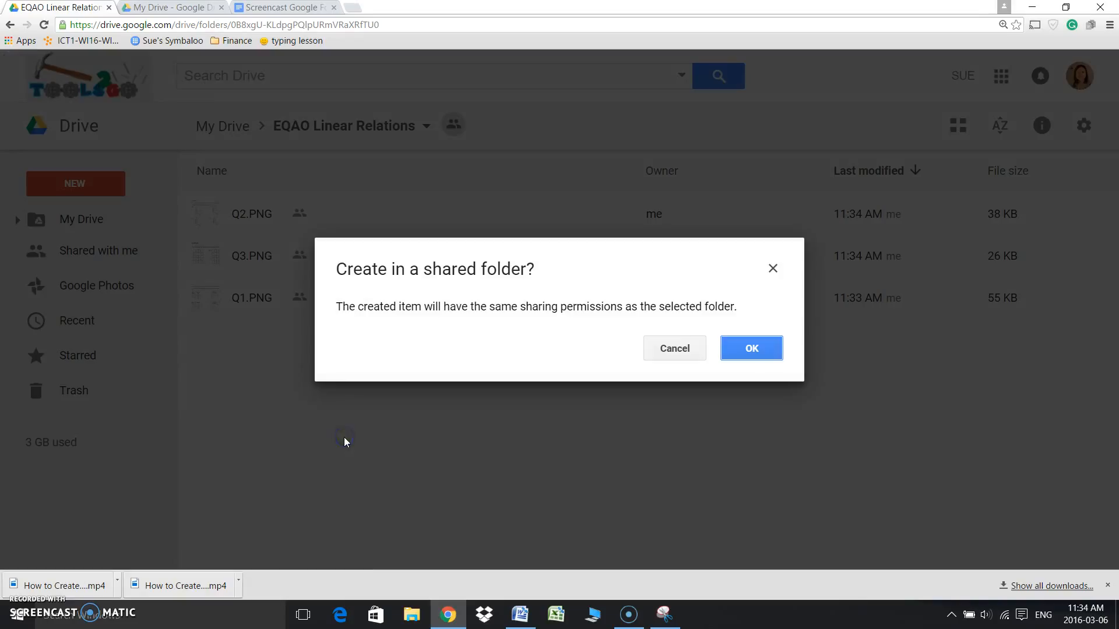
left_click(756, 361)
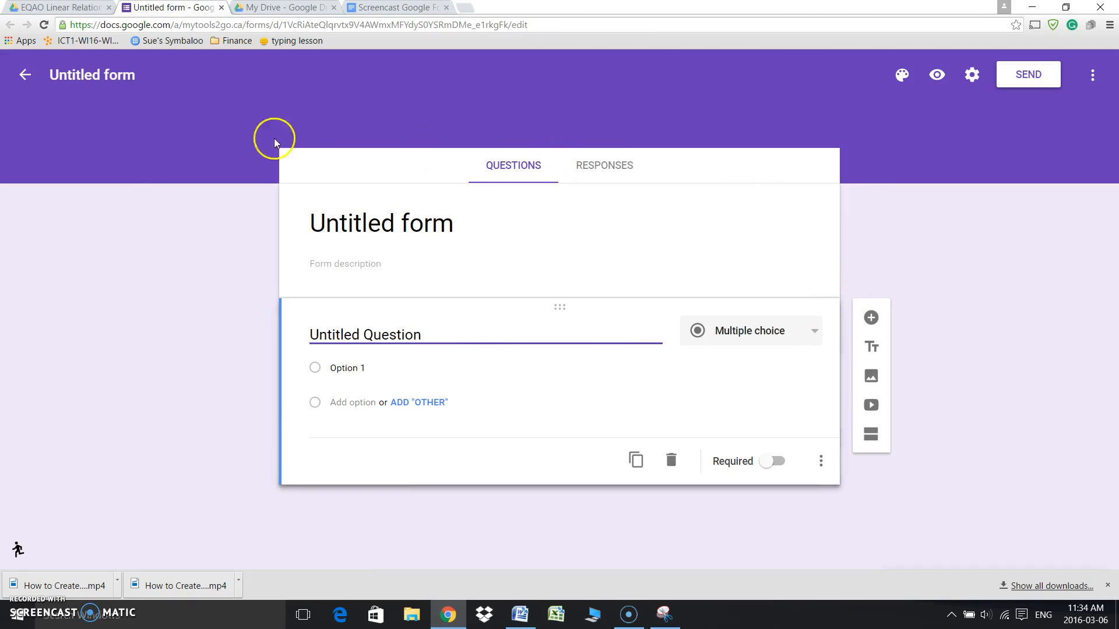
- Set the form's theme colour to blue and review the form's response settings
left_click(902, 75)
left_click(918, 183)
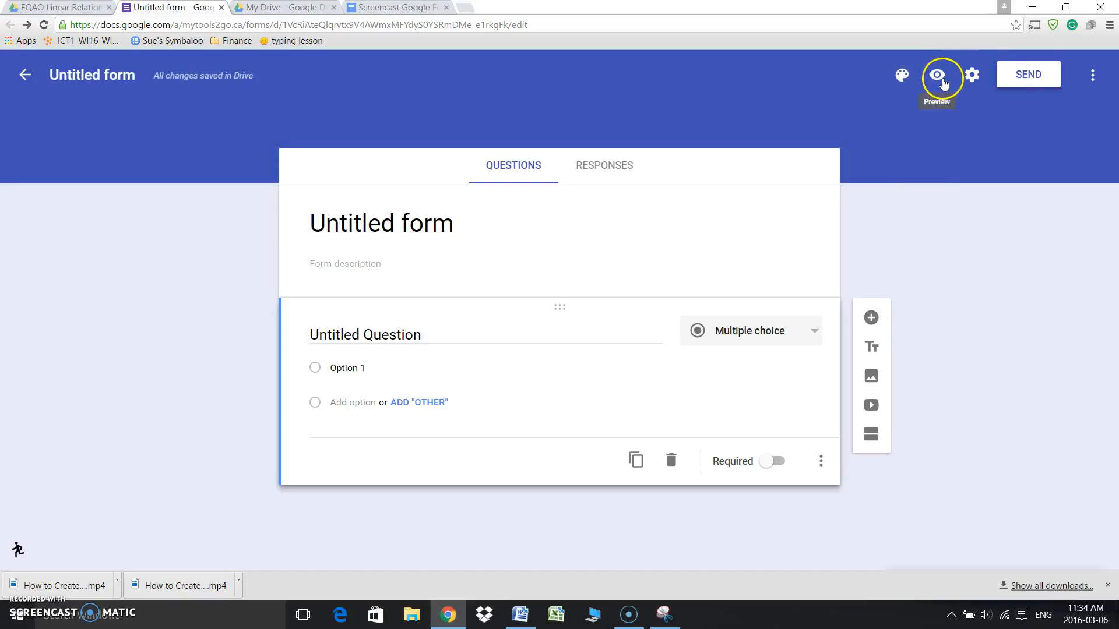
left_click(944, 84)
left_click(969, 76)
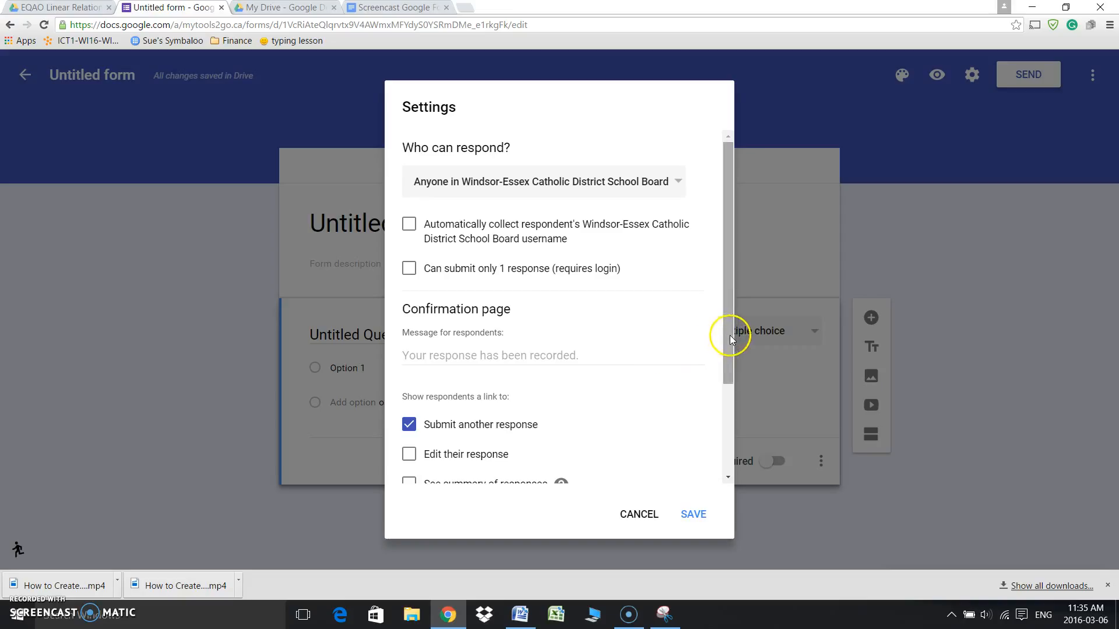
left_click_drag(729, 334, 740, 460)
left_click(694, 514)
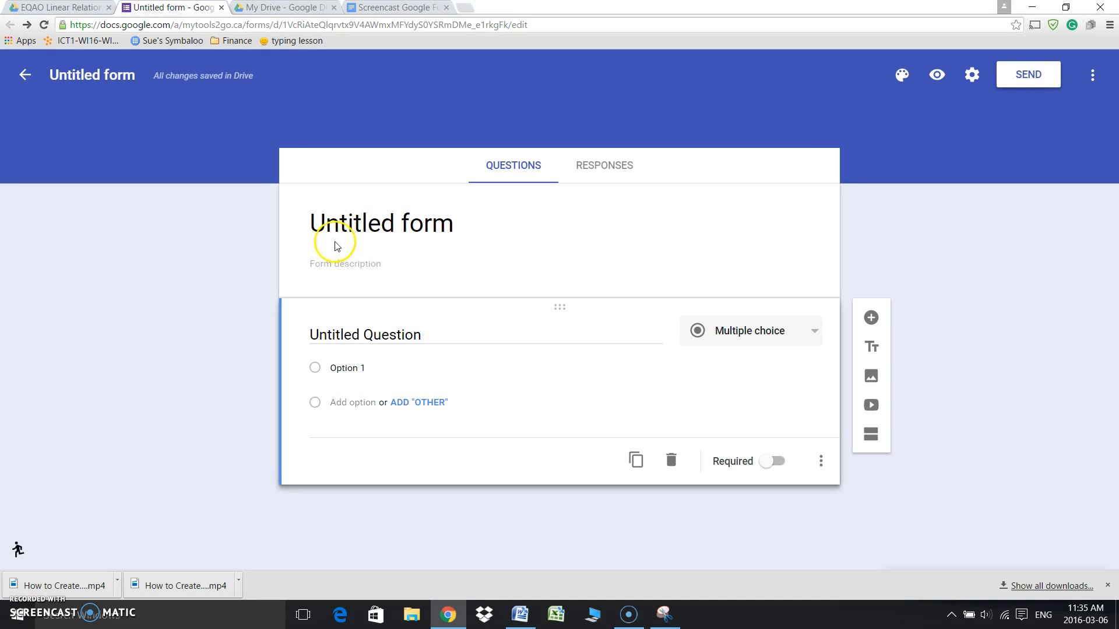
- Title the form EQAO Linear Relations and apply the same name to the form file
left_click(318, 224)
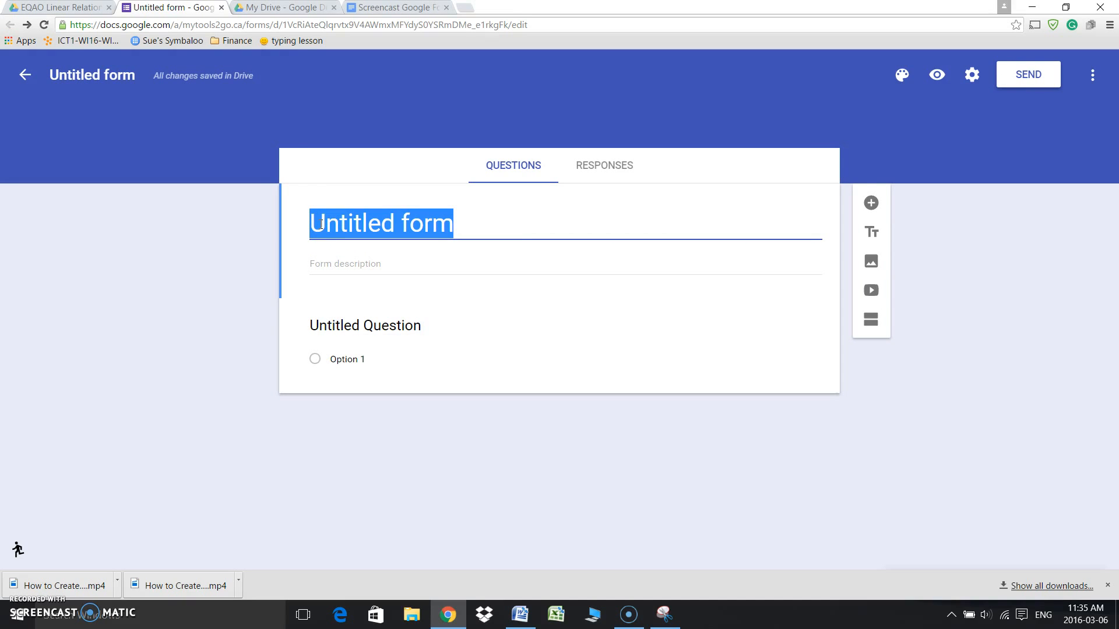
type("EQAO Linear Relations")
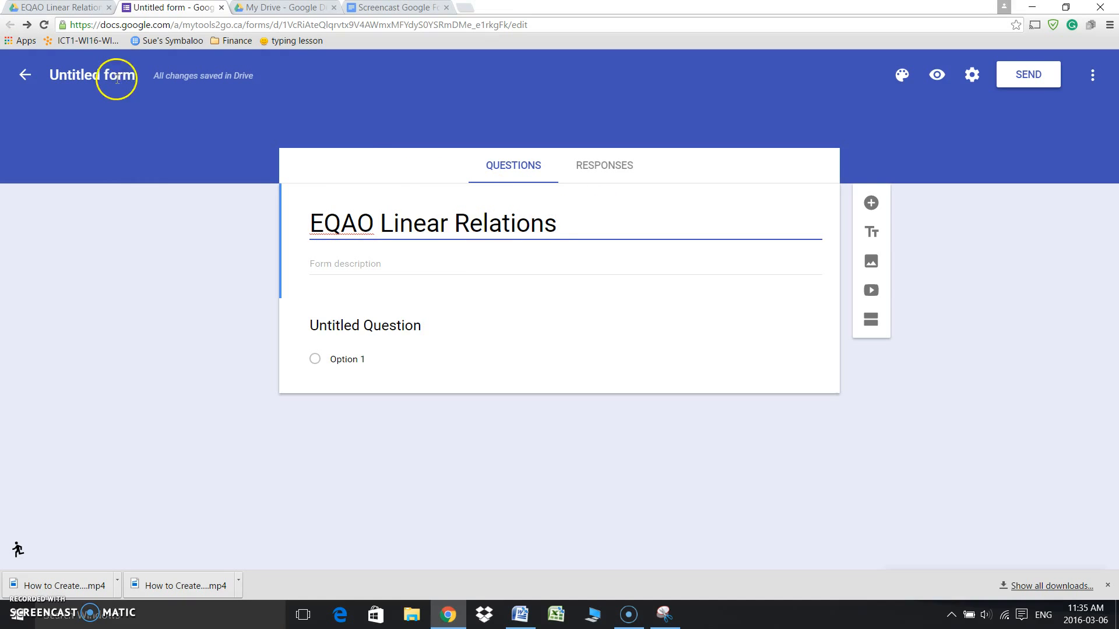
left_click(78, 76)
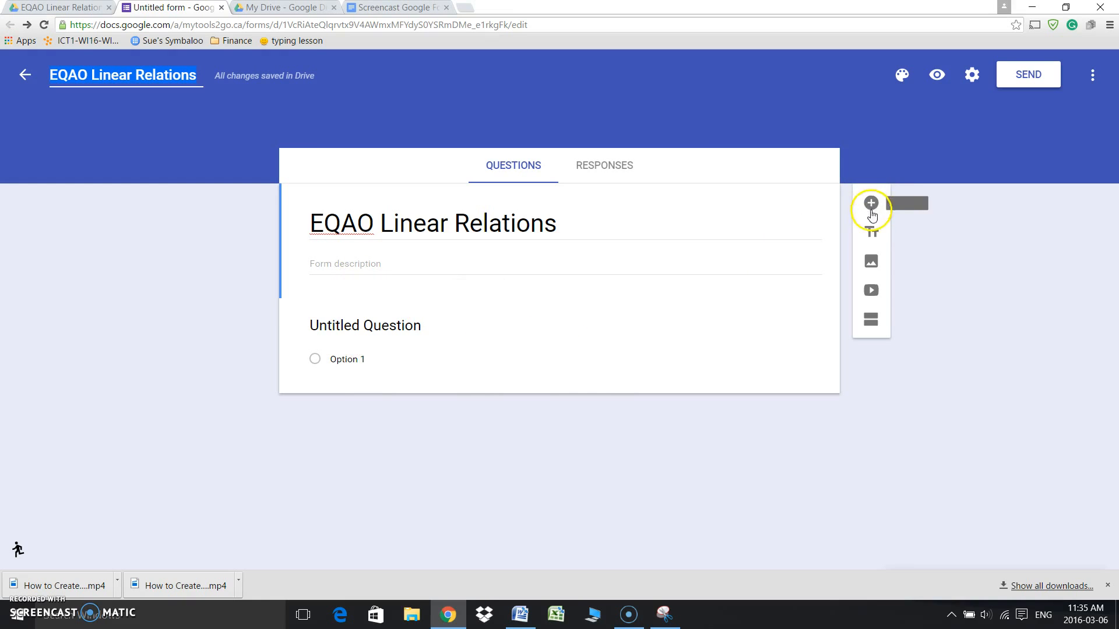
- Replace the untitled question's text with First Name
left_click(550, 310)
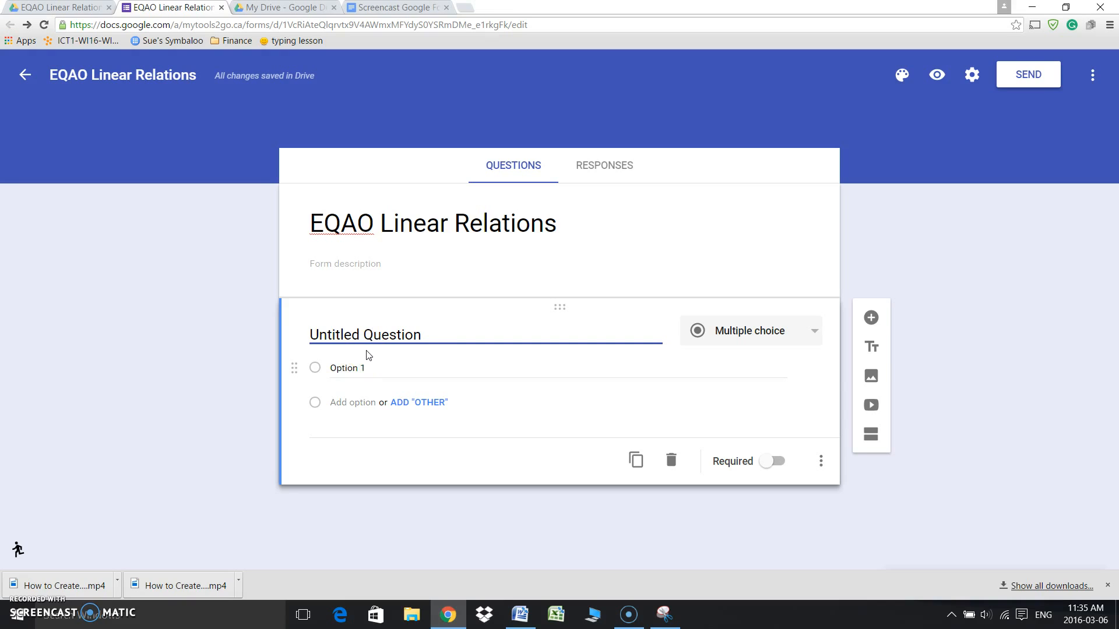
type("F")
key("Delete")
key("Delete")
key("Delete")
key("Delete")
key("Delete")
key("Delete")
key("Delete")
key("Delete")
key("Delete")
key("Delete")
key("Delete")
key("Delete")
key("Delete")
key("Delete")
key("Delete")
key("Delete")
key("Delete")
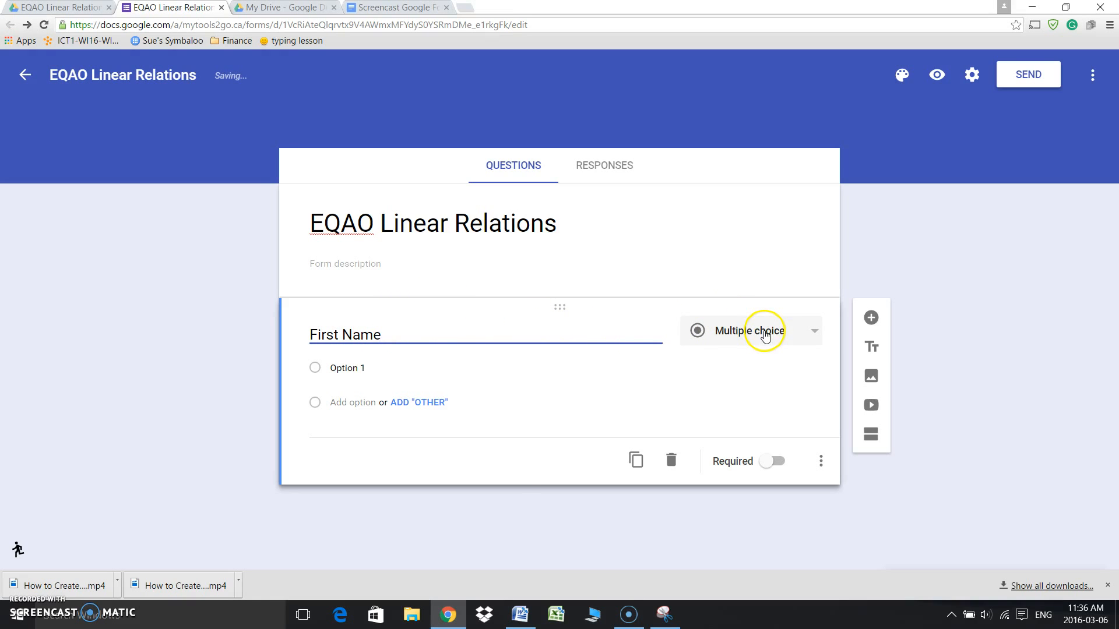
- Set the First Name question's type to Short answer and make it required
left_click(803, 332)
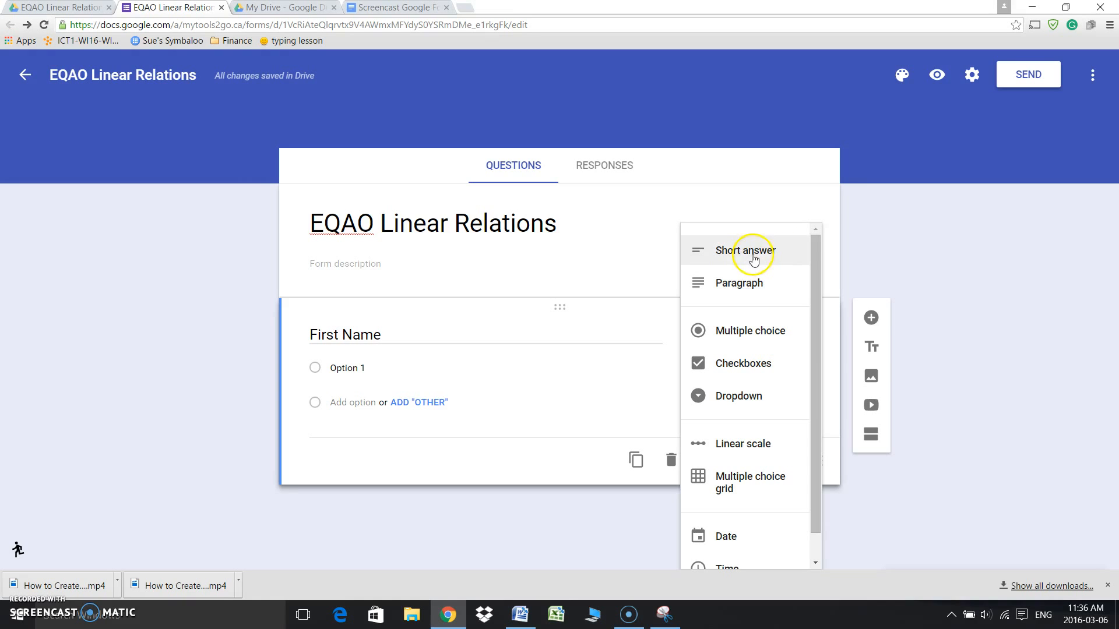
scroll(758, 289, "down", 1)
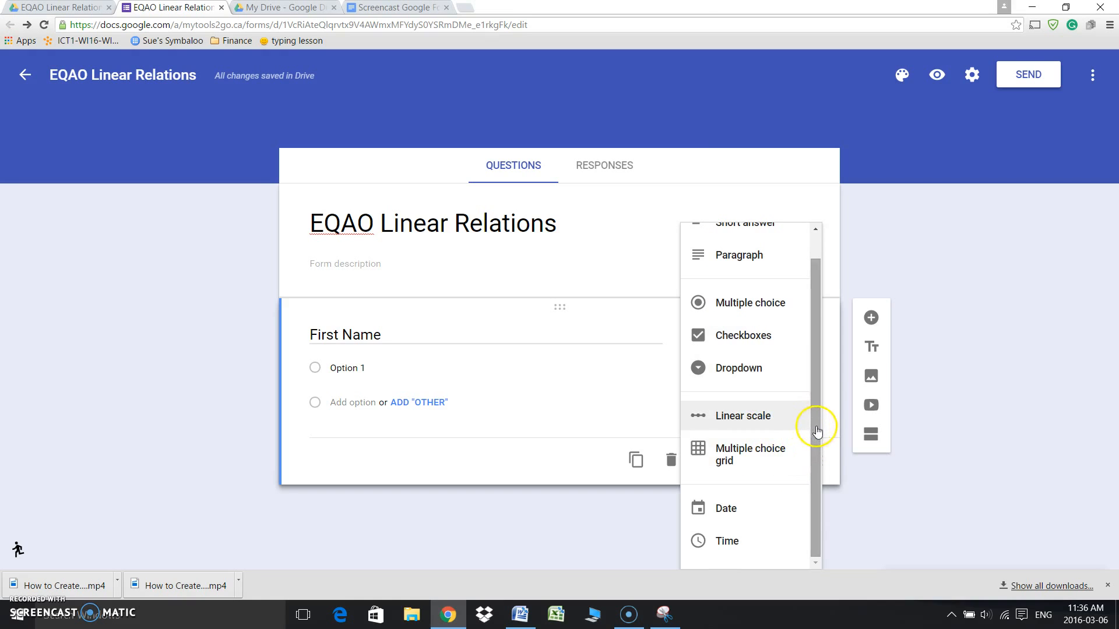
scroll(812, 425, "up", 1)
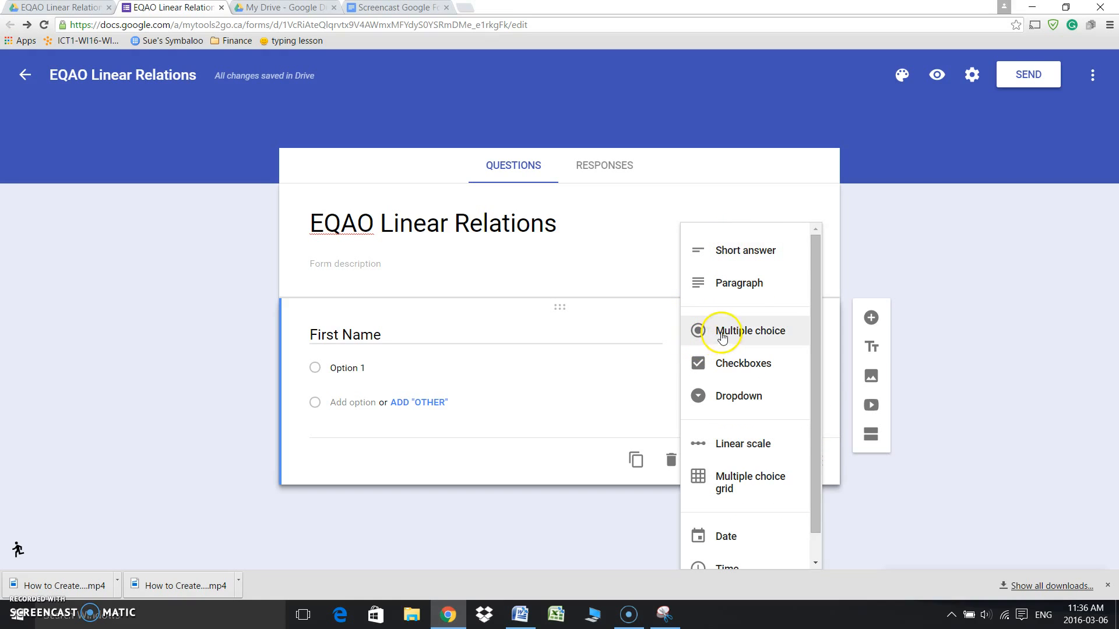
left_click(737, 250)
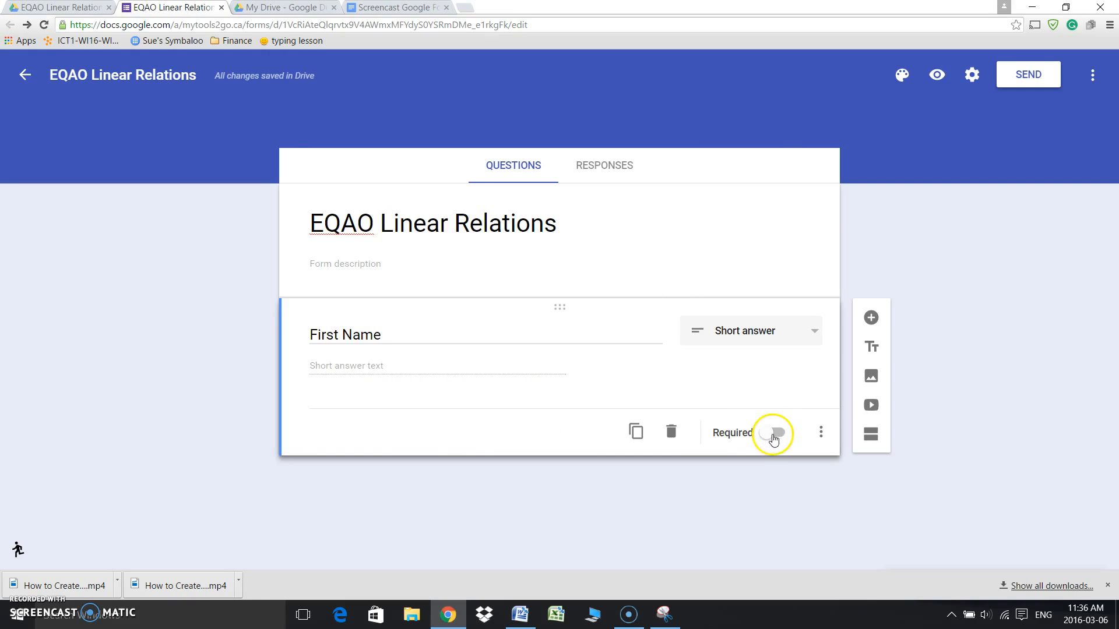
left_click(780, 437)
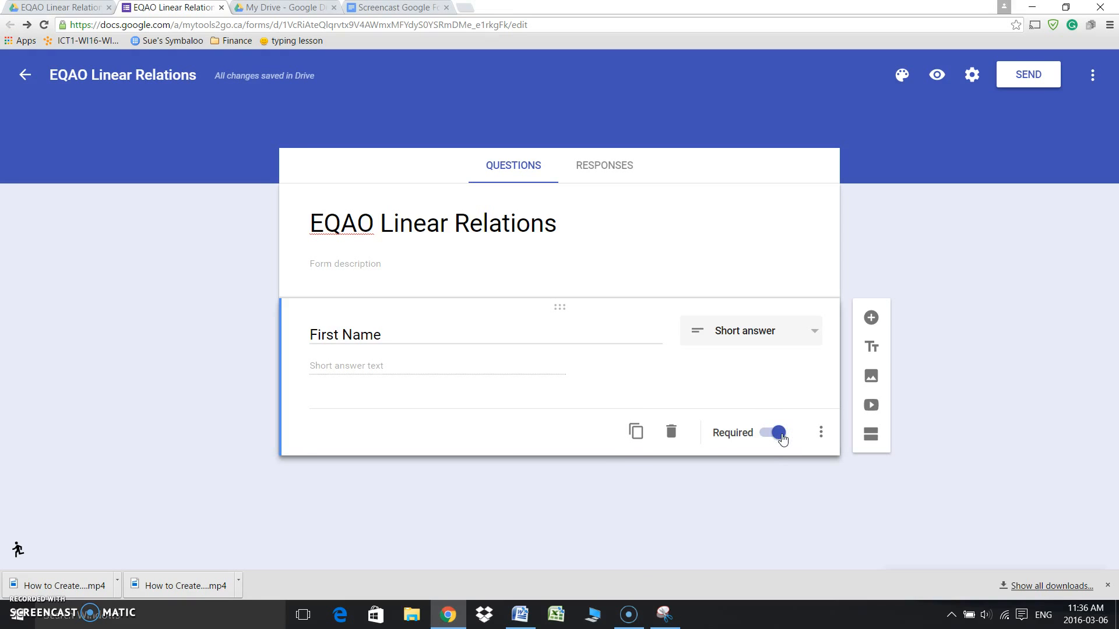
- Duplicate the First Name question and change the copy's text to Last Name
left_click(637, 434)
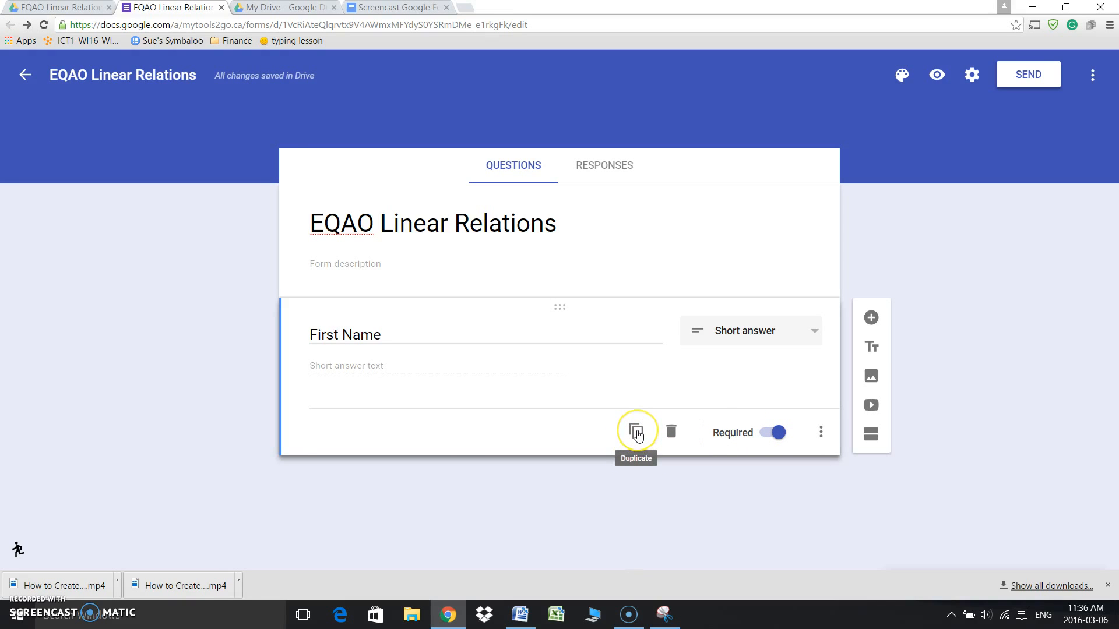
key("Delete")
key("Delete")
key("Delete")
key("Delete")
key("Delete")
type("Last")
left_click(779, 414)
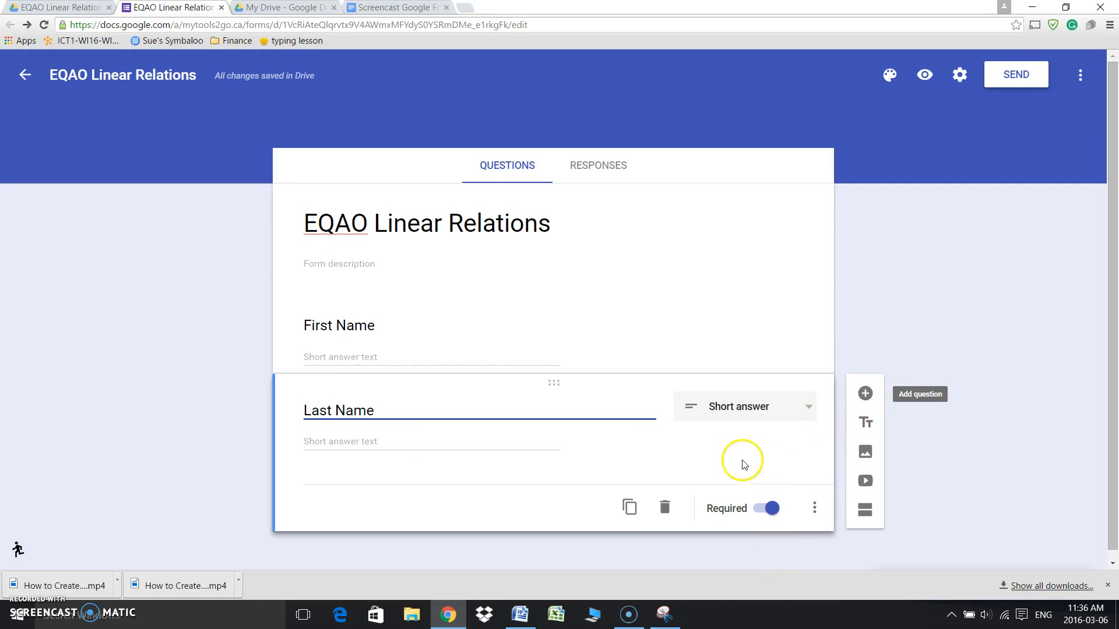
left_click_drag(1113, 213, 1113, 297)
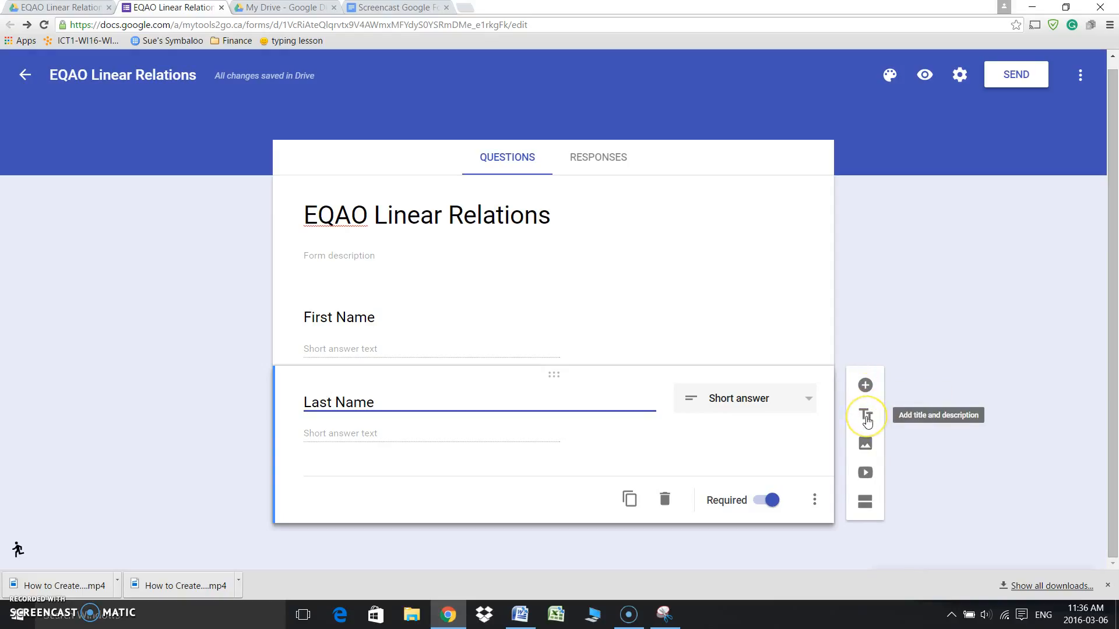
left_click(867, 446)
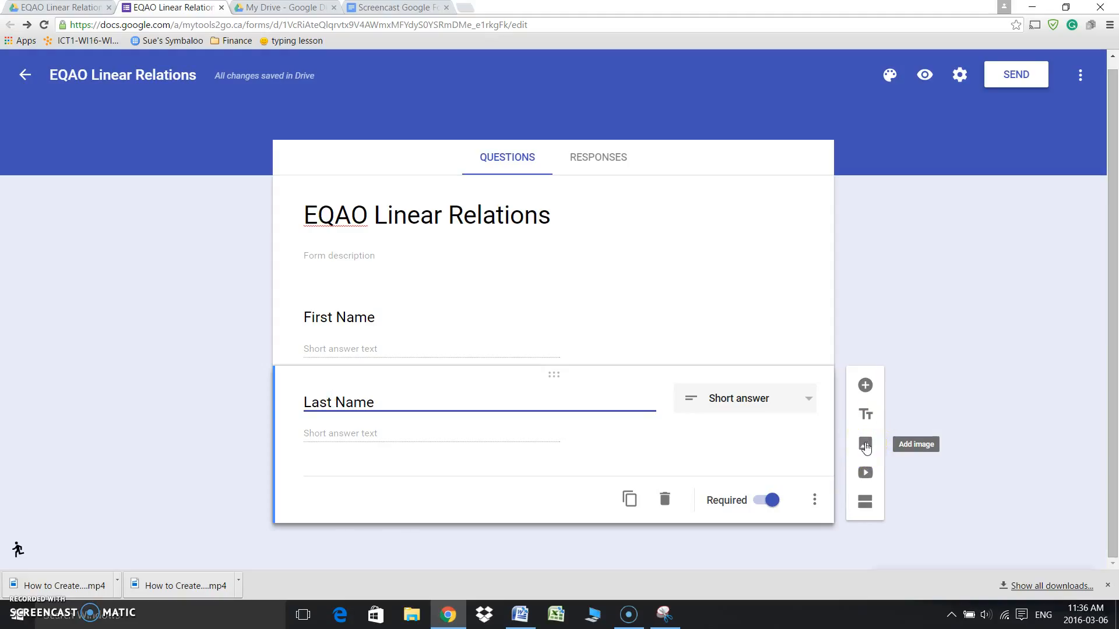
left_click(868, 476)
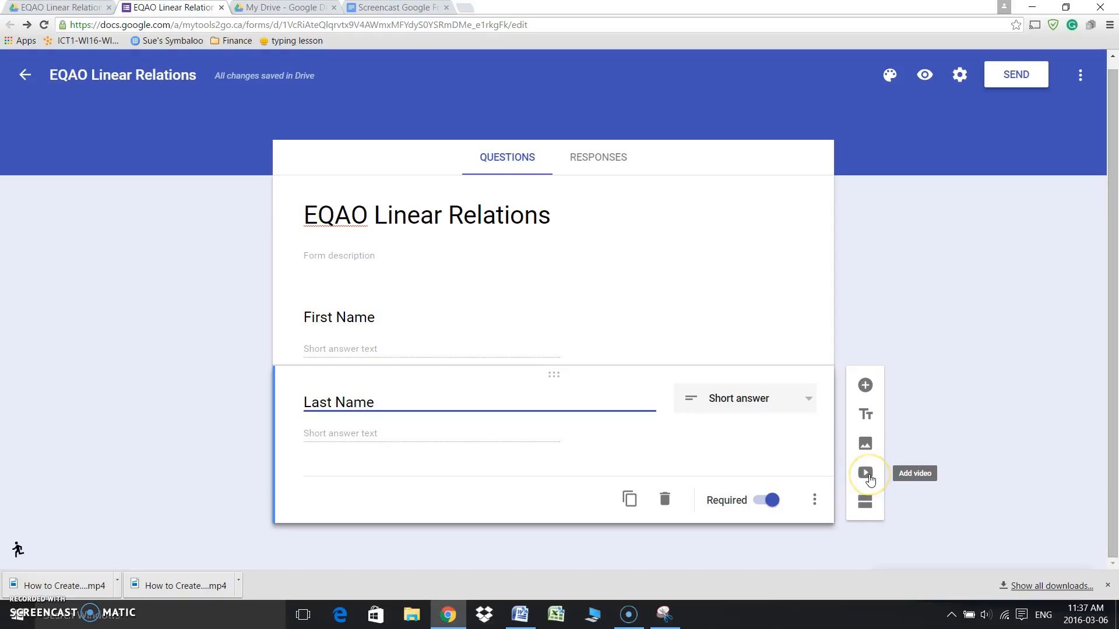
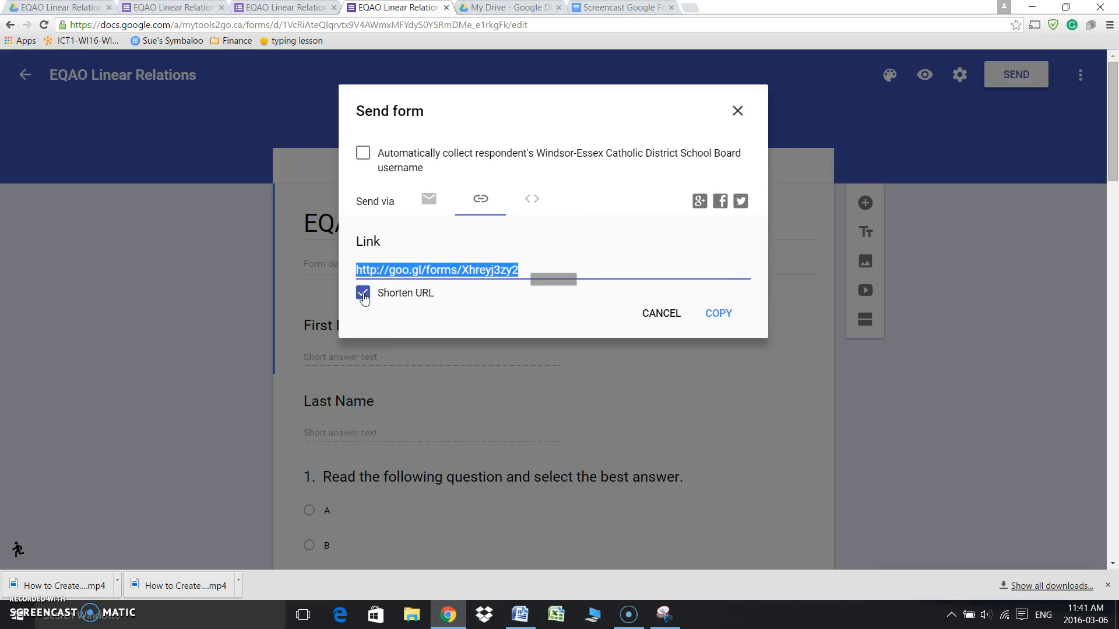
- Copy the form's shortened link and return to the EQAO Linear Relations folder in Google Drive
right_click(477, 272)
left_click(506, 282)
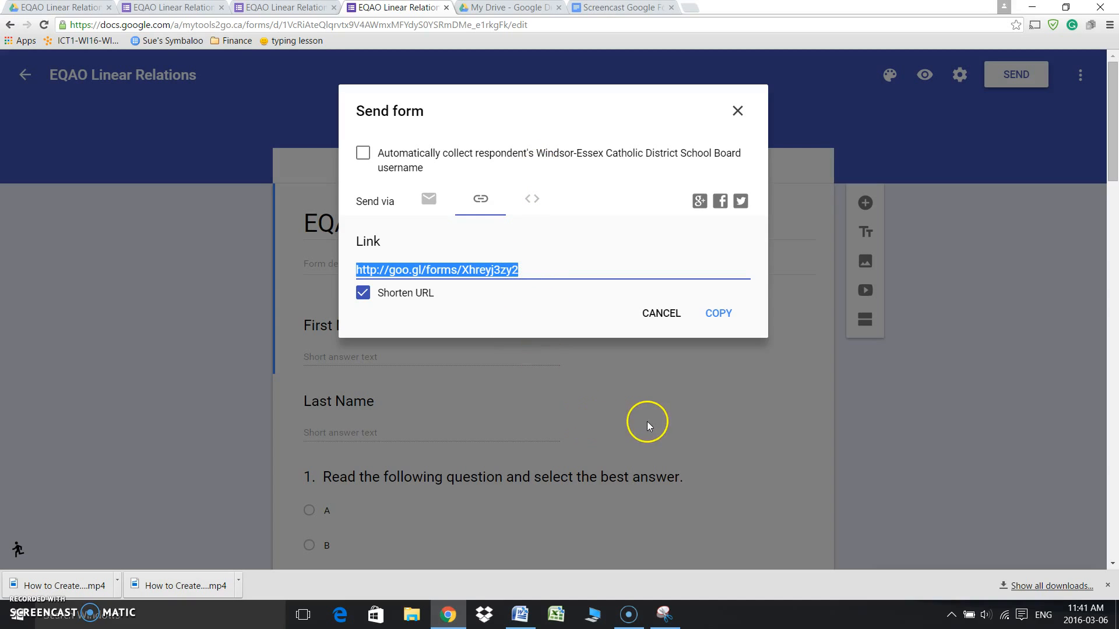
left_click(738, 111)
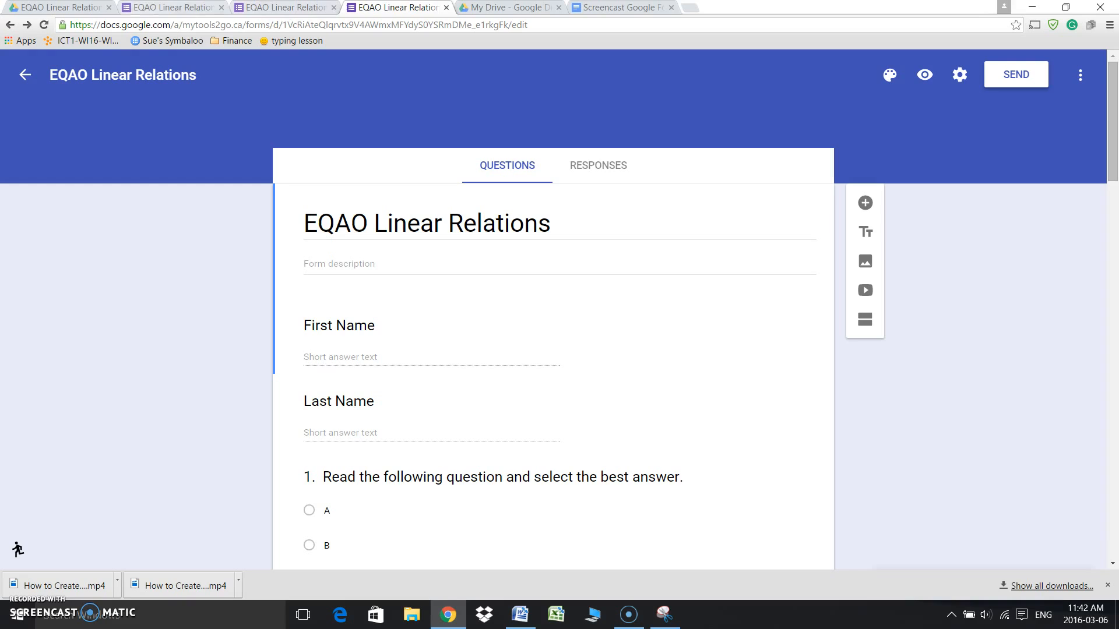
left_click(85, 7)
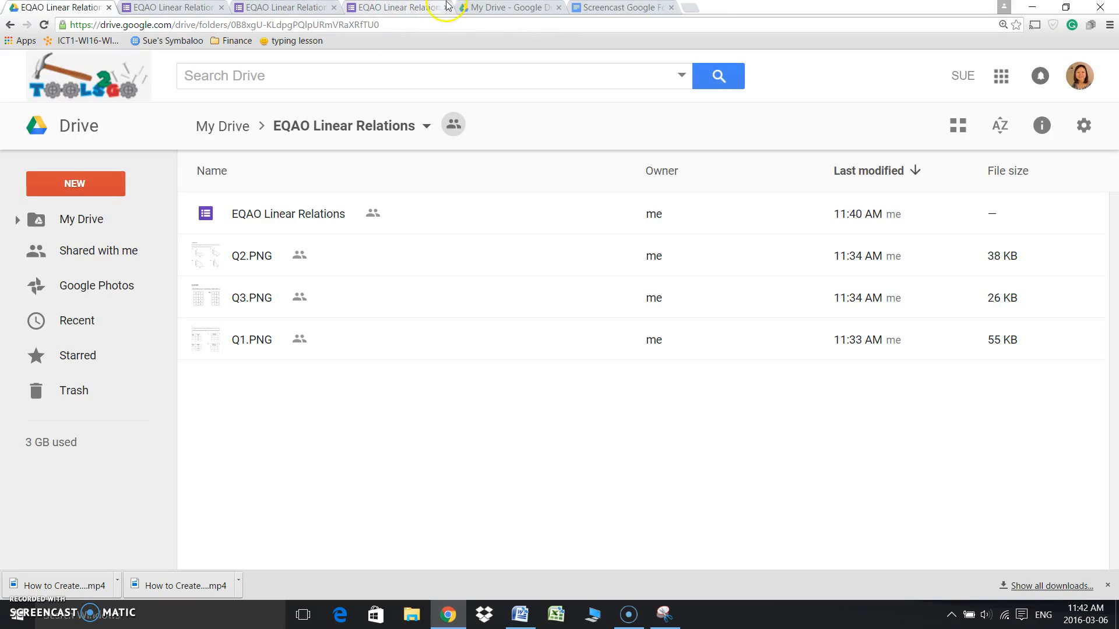
- Open the C.O.W. #2 (Responses) spreadsheet from My Drive and review its form's summary of responses, including the answer charts for each question
left_click(512, 7)
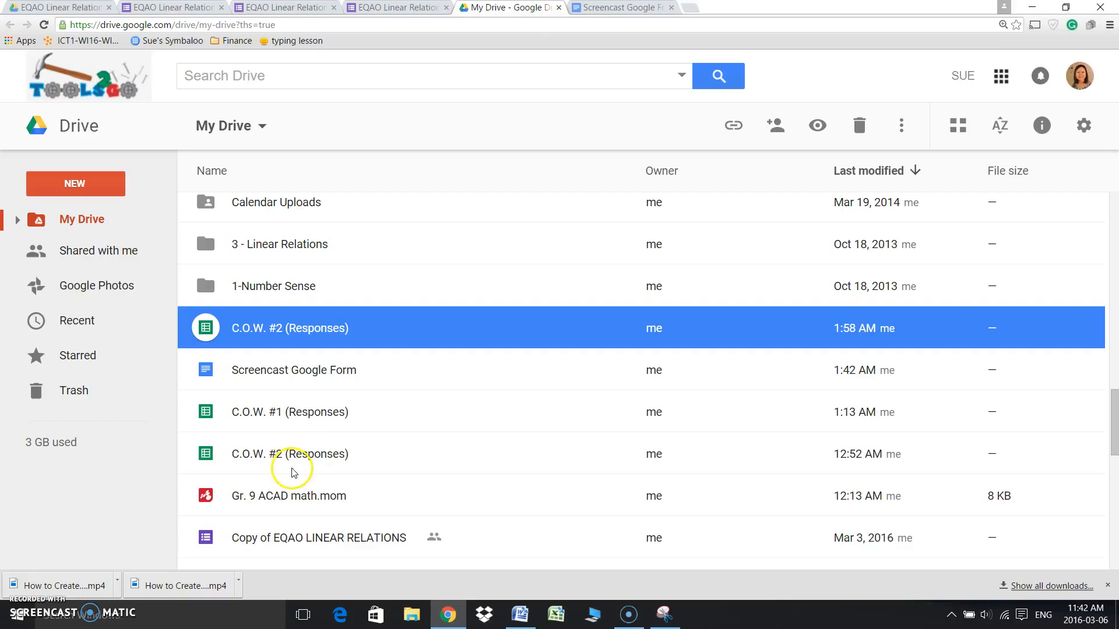
double_click(210, 457)
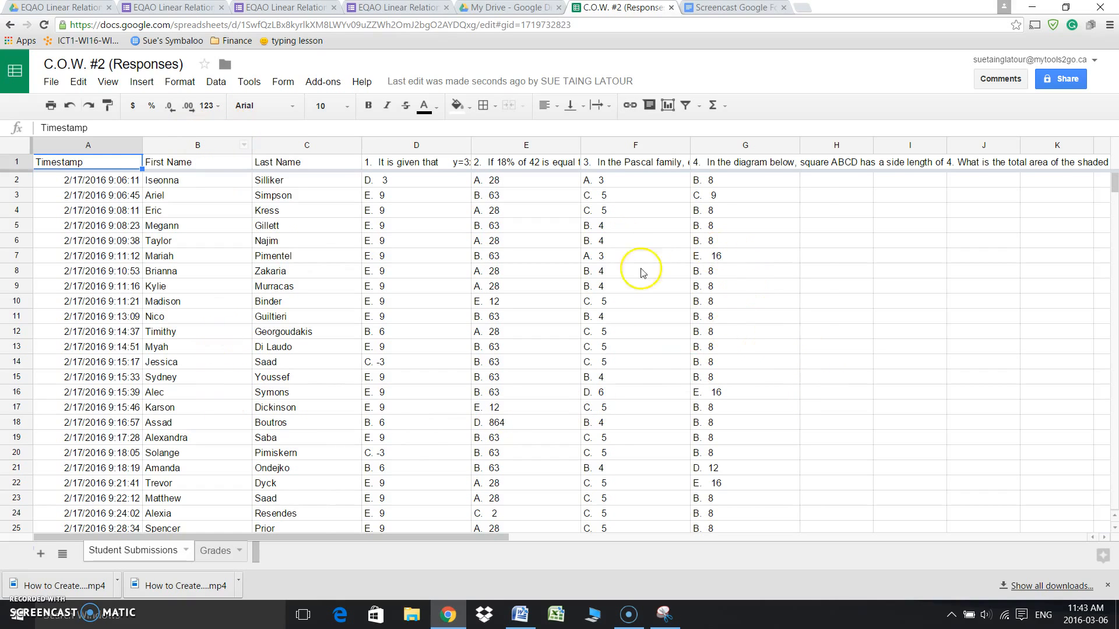
left_click(291, 87)
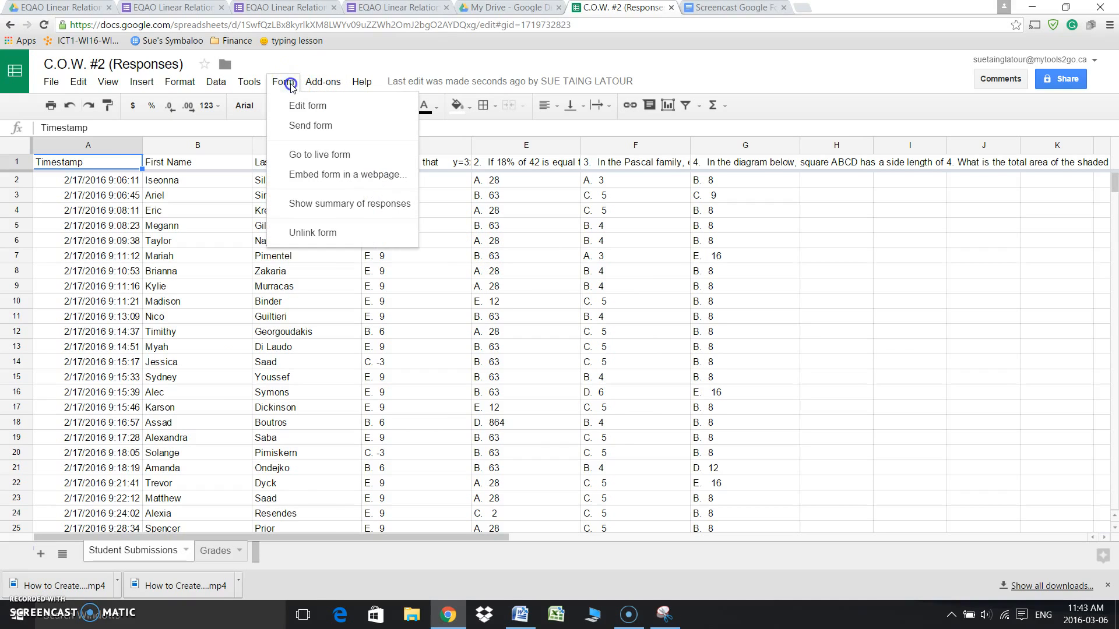
left_click(329, 205)
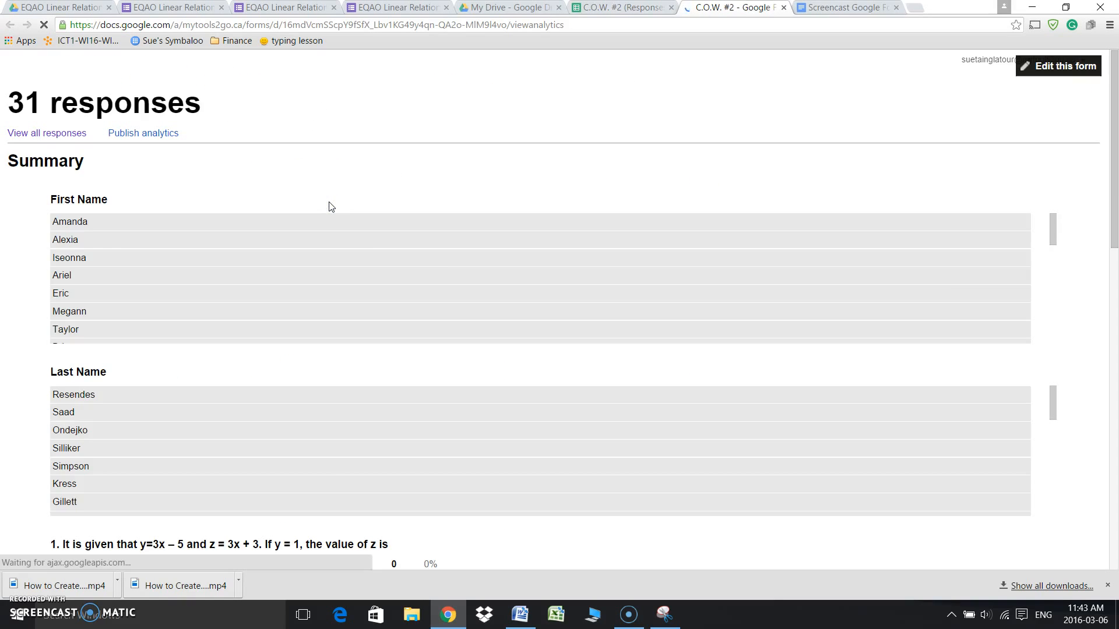
left_click_drag(1106, 172, 1114, 348)
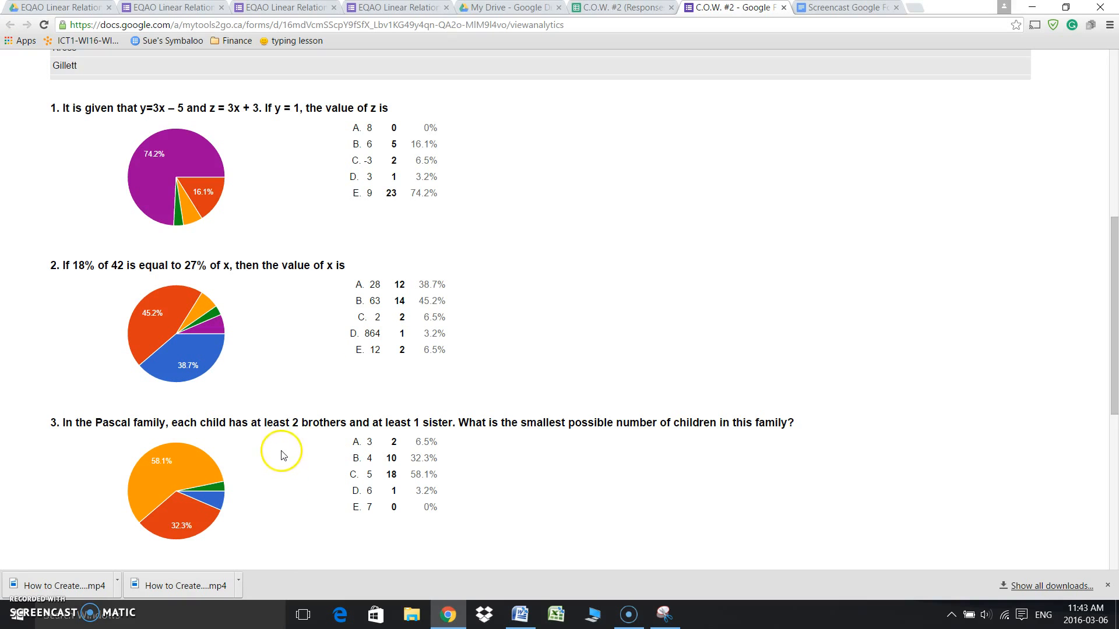
left_click_drag(1115, 265, 1115, 210)
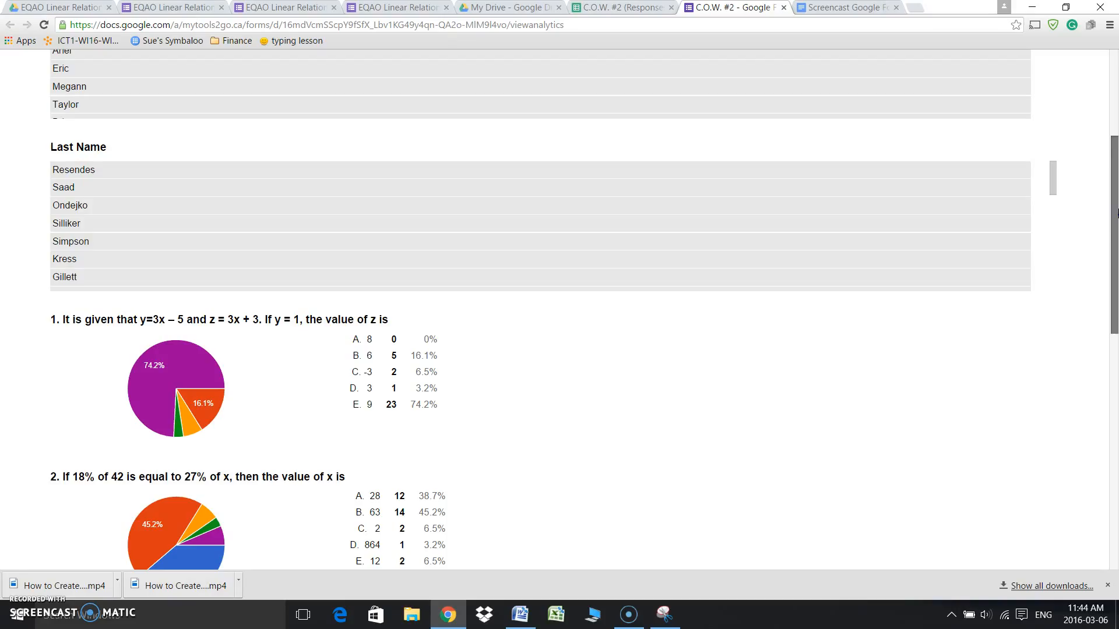
left_click_drag(1118, 214, 1117, 88)
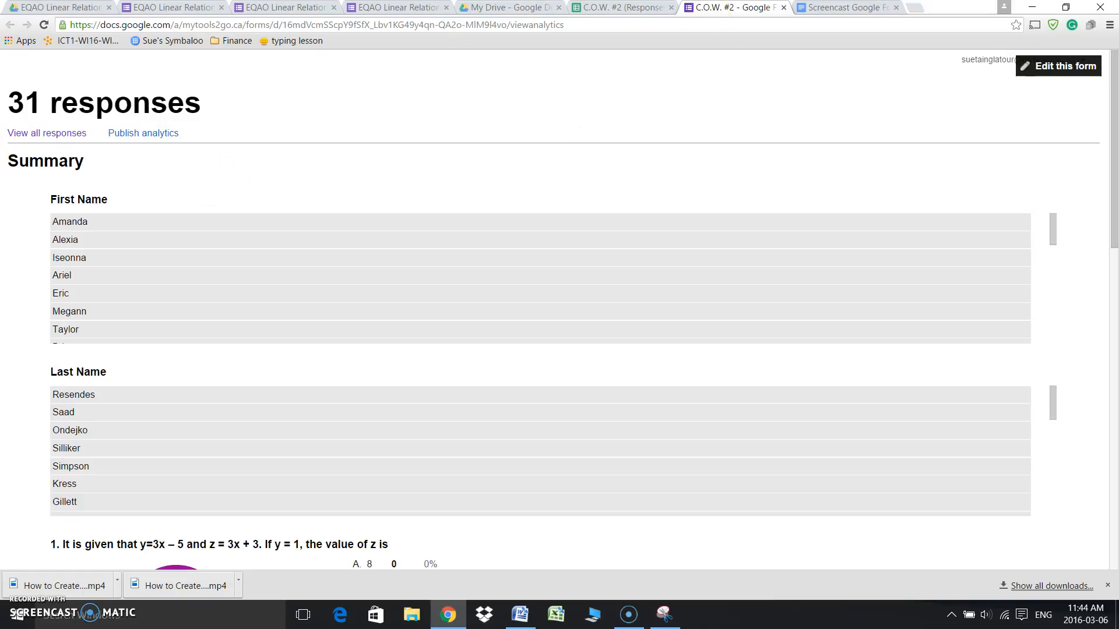
- Close the response summary and the C.O.W. #2 spreadsheet, and return to the EQAO Linear Relations form editor to review its questions
left_click(785, 7)
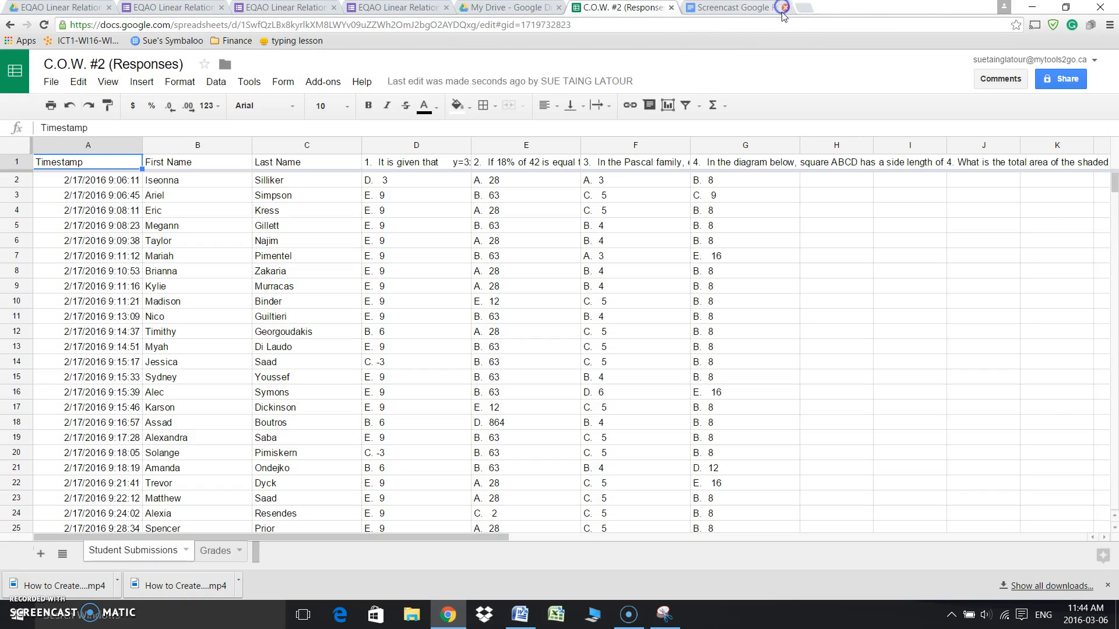
left_click(671, 7)
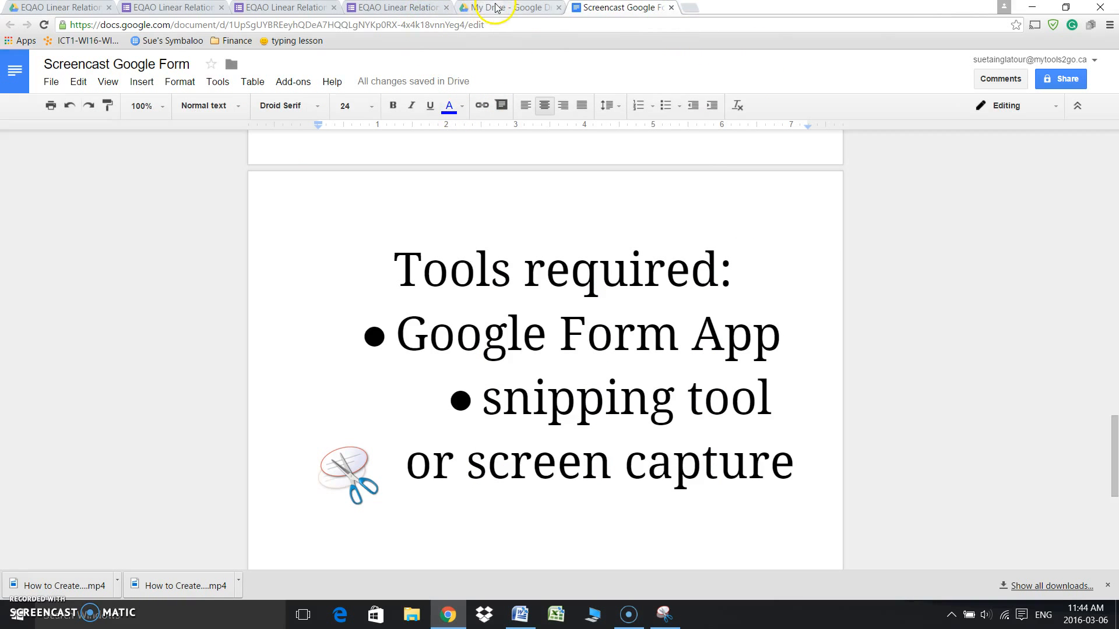
left_click(156, 8)
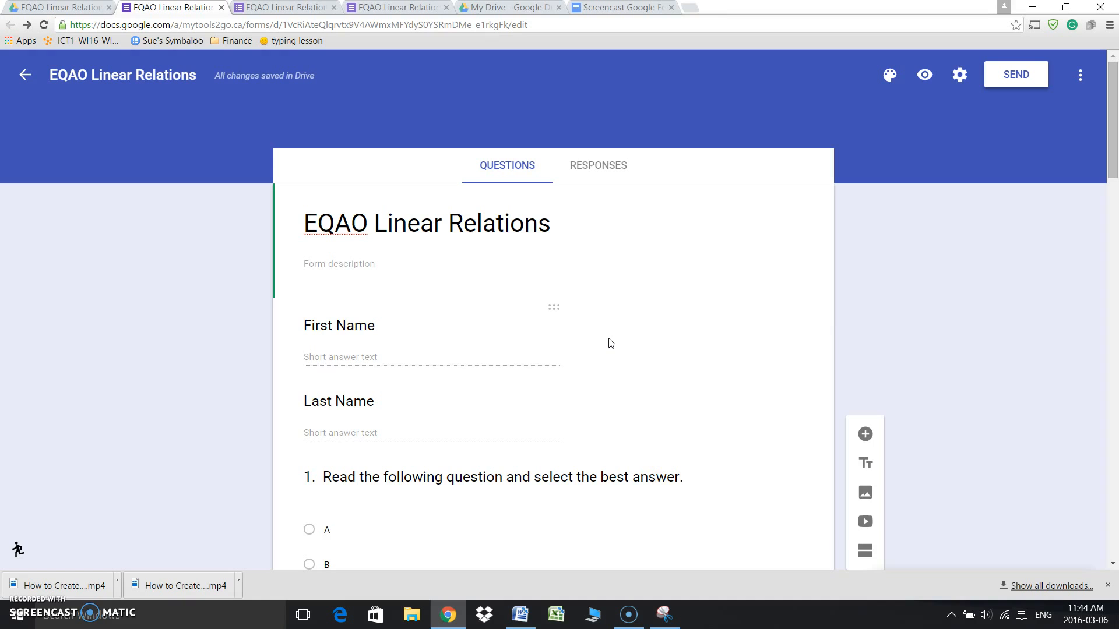
left_click_drag(1113, 137, 1116, 182)
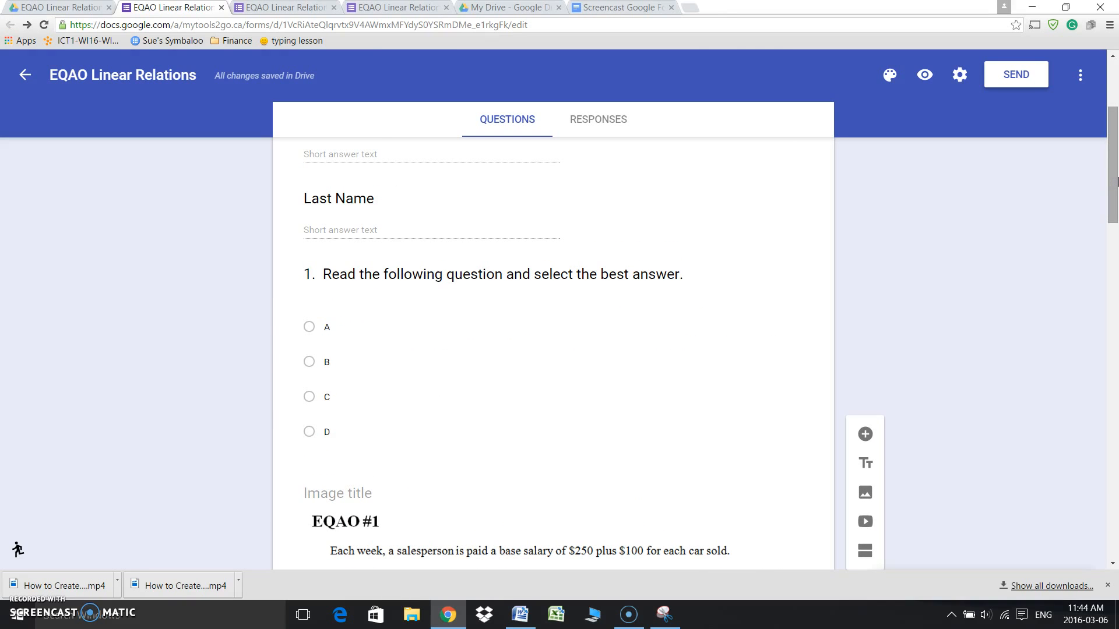